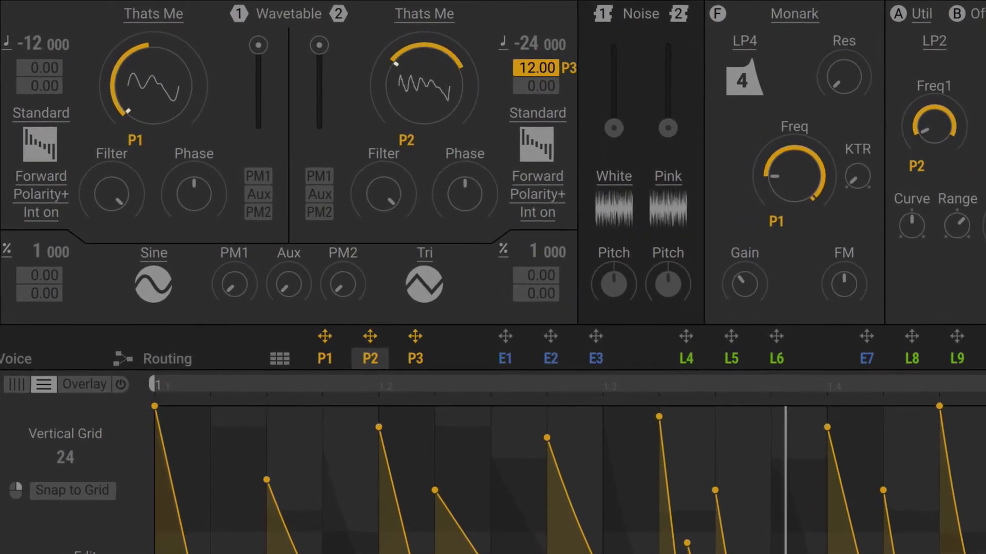
Step: Load the Init - Massive X Blank preset from the Quickstart presets
drag(426, 95, 426, 85)
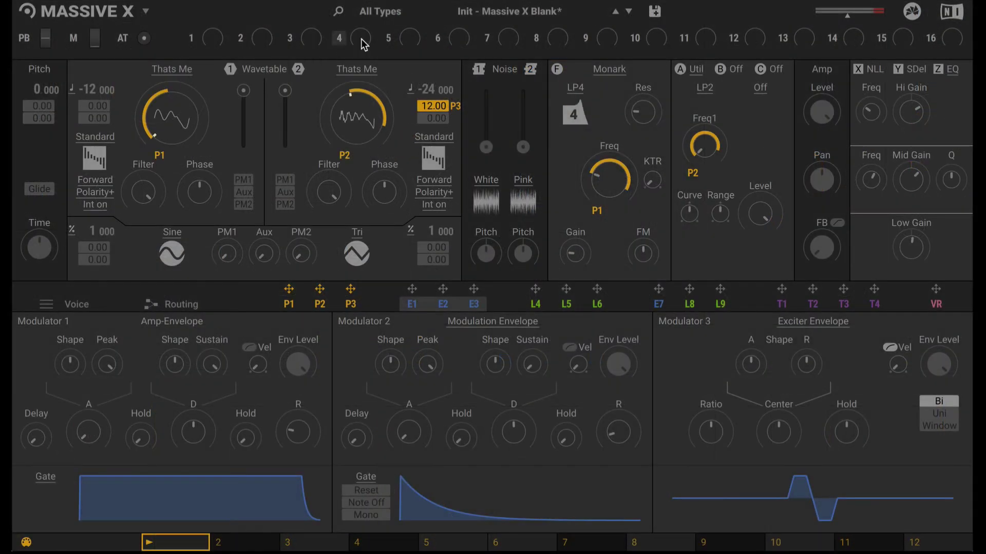
click(380, 12)
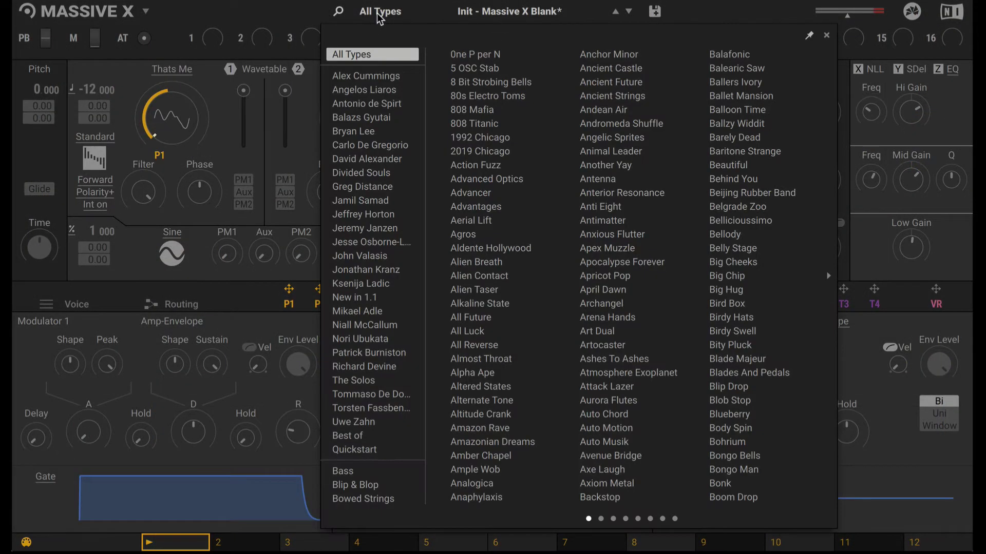
click(370, 450)
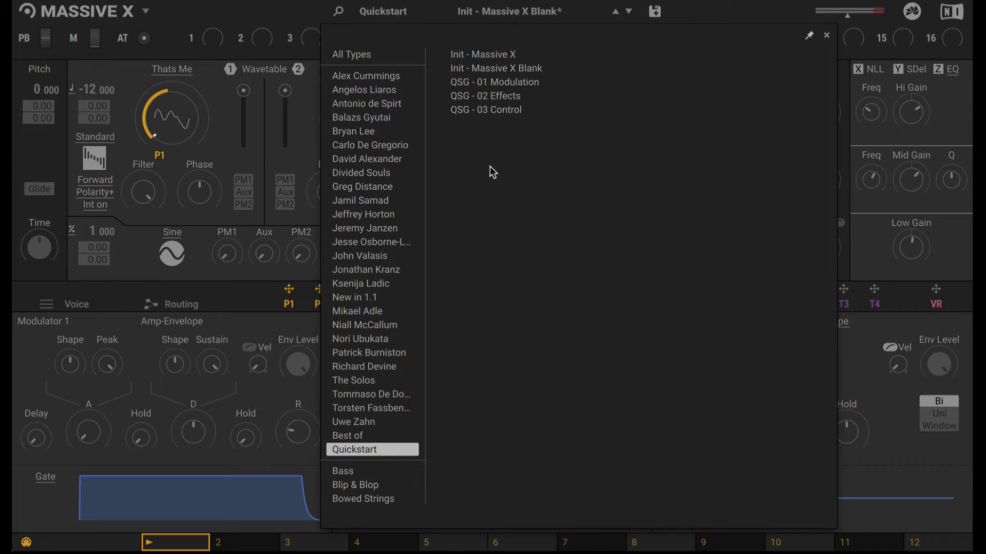
double_click(498, 69)
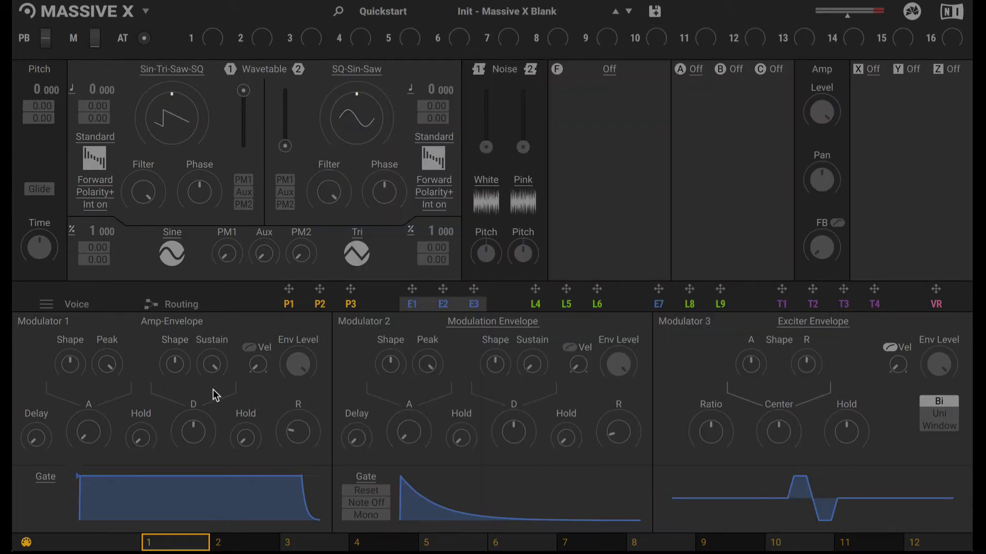
Step: In Routing, connect Oscillator 1 into filter slot F, and F's output into the X effect input
click(177, 305)
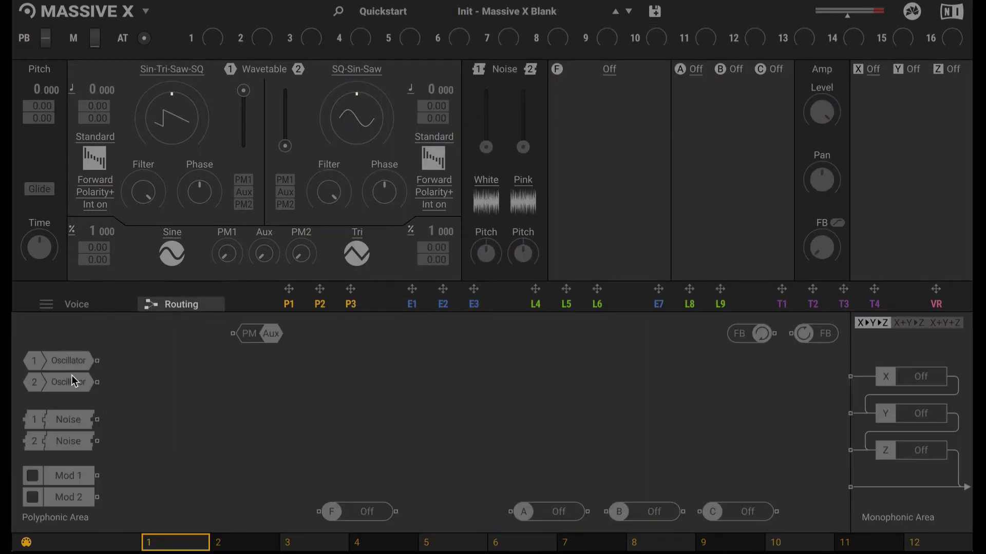
drag(71, 381, 418, 378)
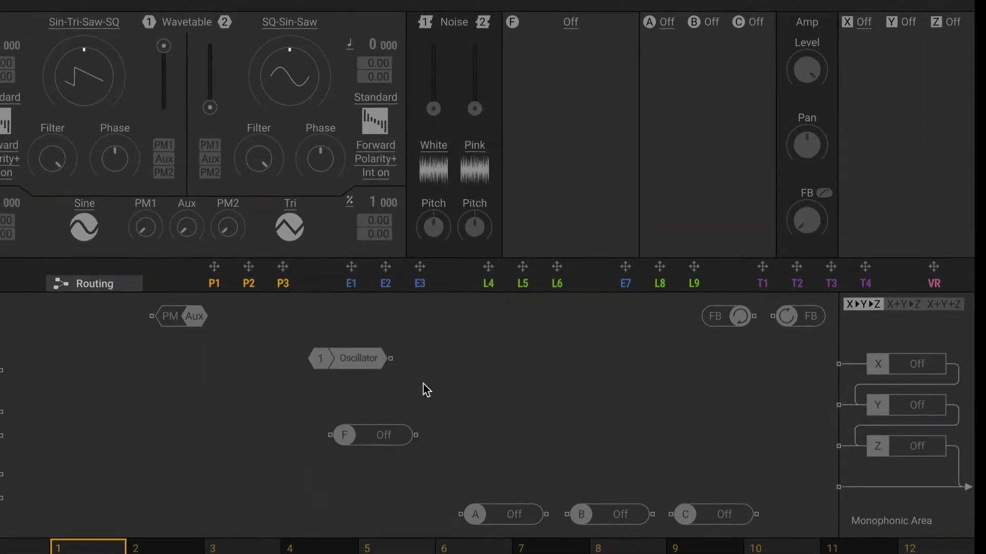
drag(366, 435, 395, 361)
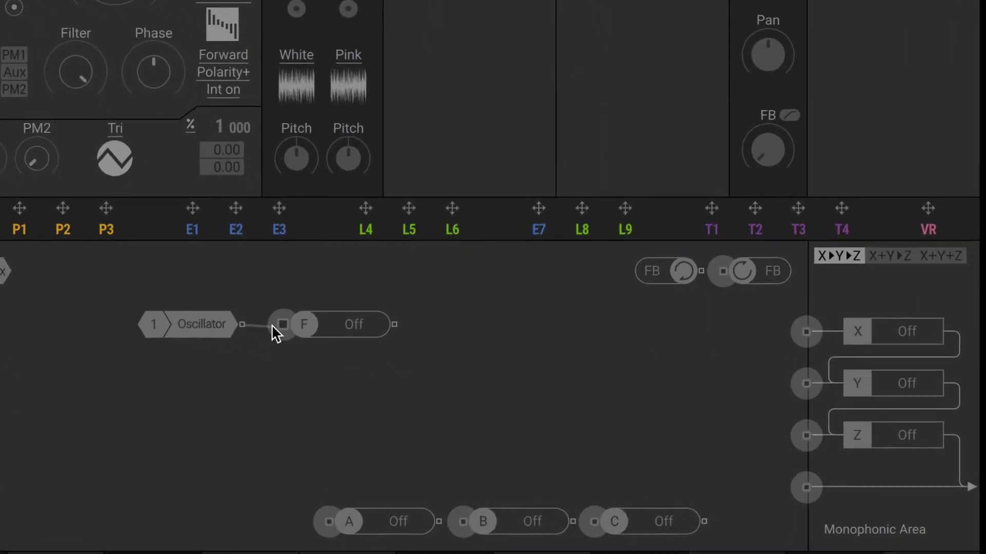
drag(272, 324, 279, 325)
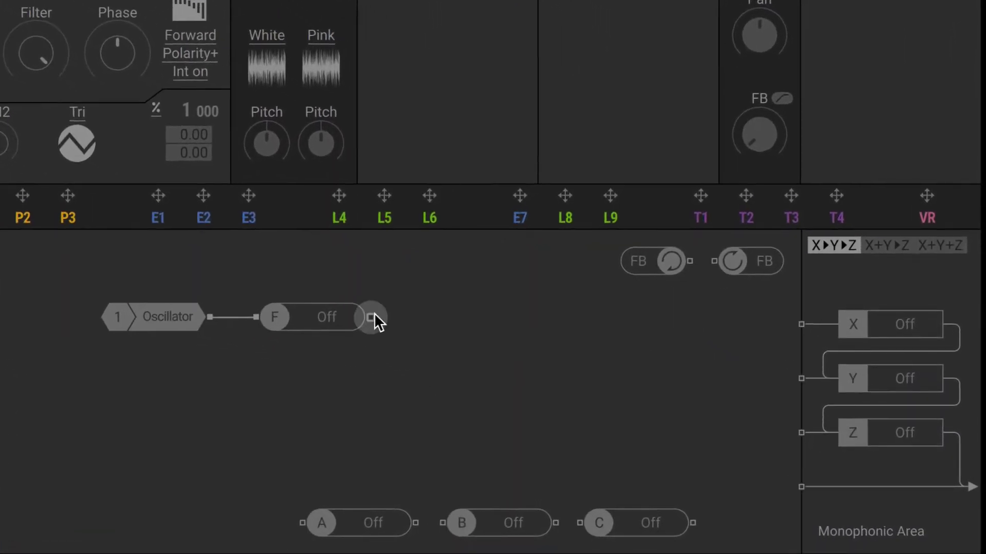
drag(374, 316, 793, 322)
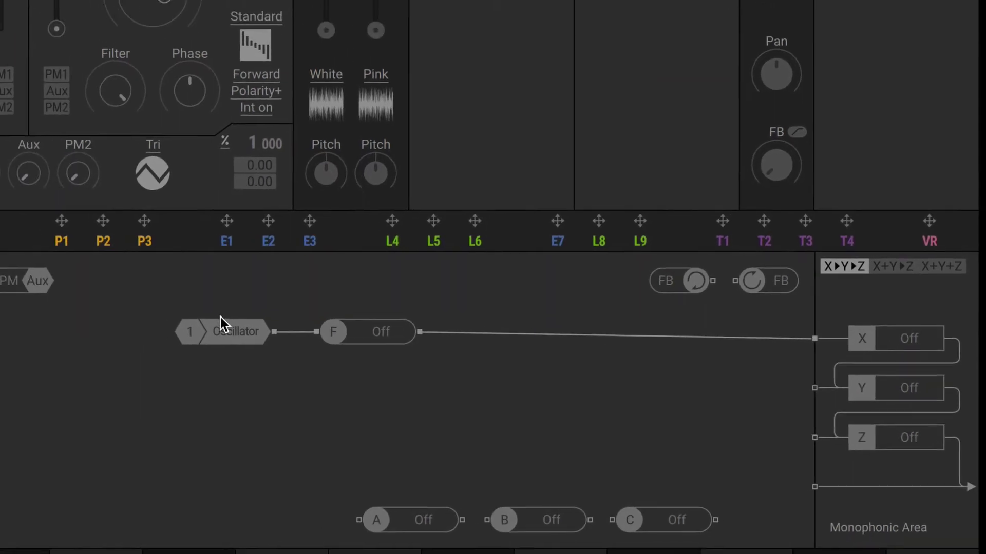
Step: Load the Formant wavetable 'Thats Me' on oscillator 1
click(75, 22)
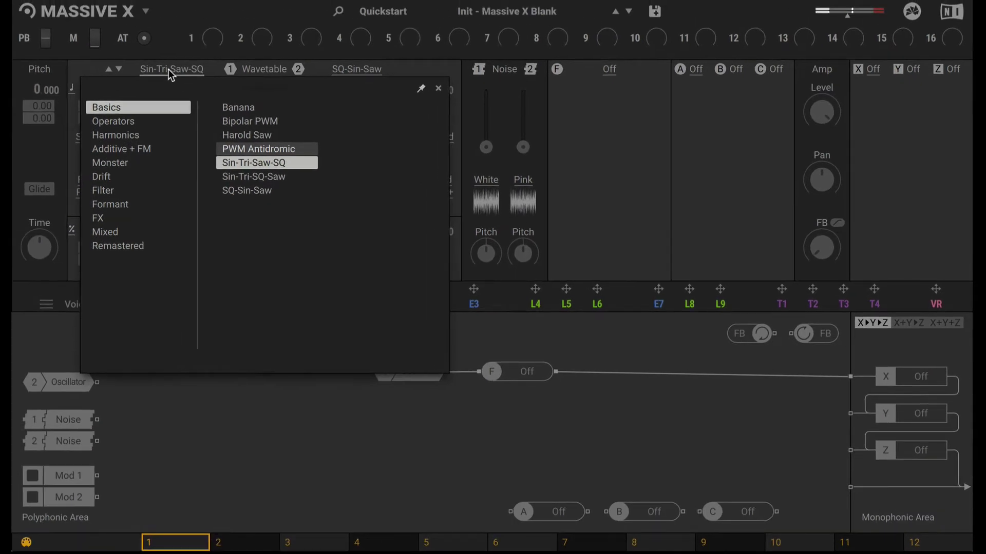
click(124, 207)
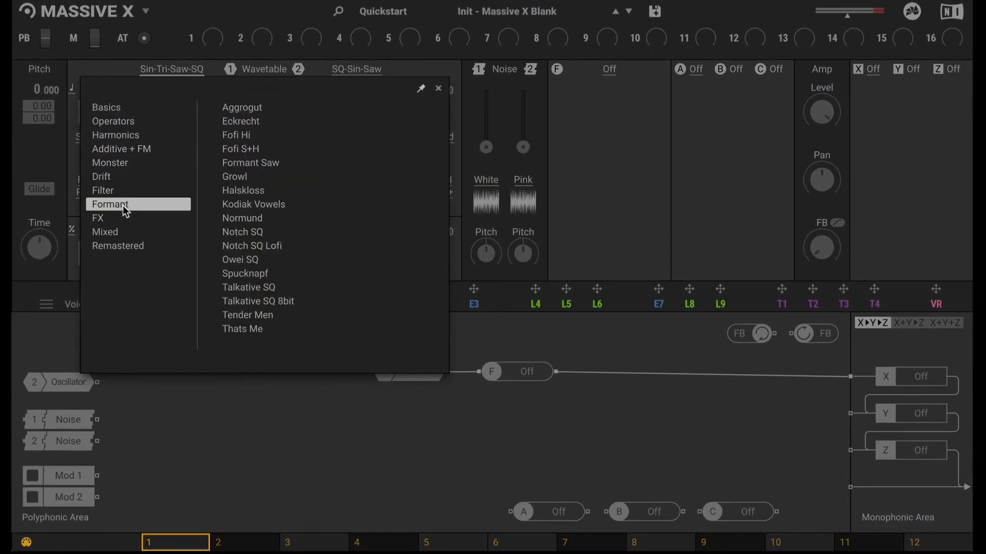
click(248, 329)
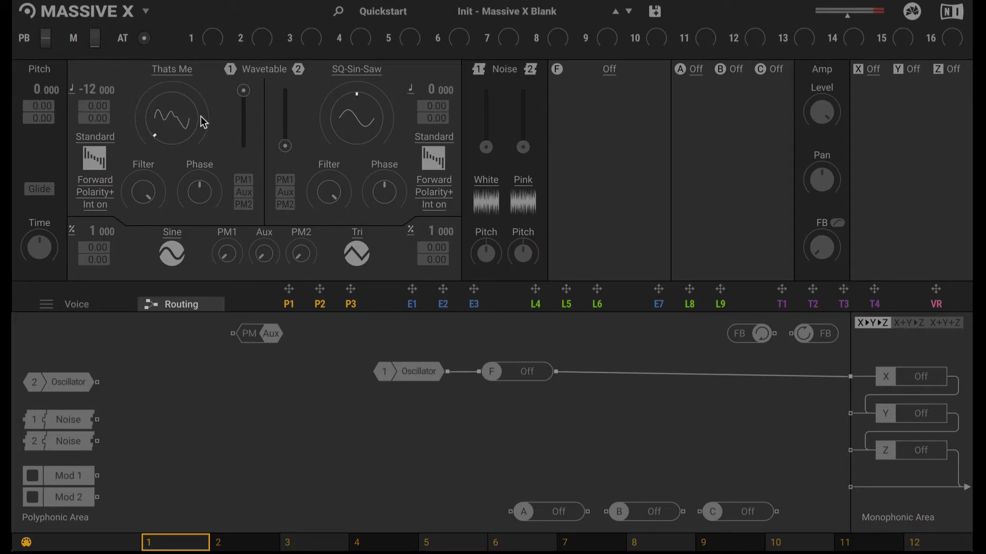
Step: Assign performer P1 to oscillator 1's wavetable position and set it to launch on key
click(289, 305)
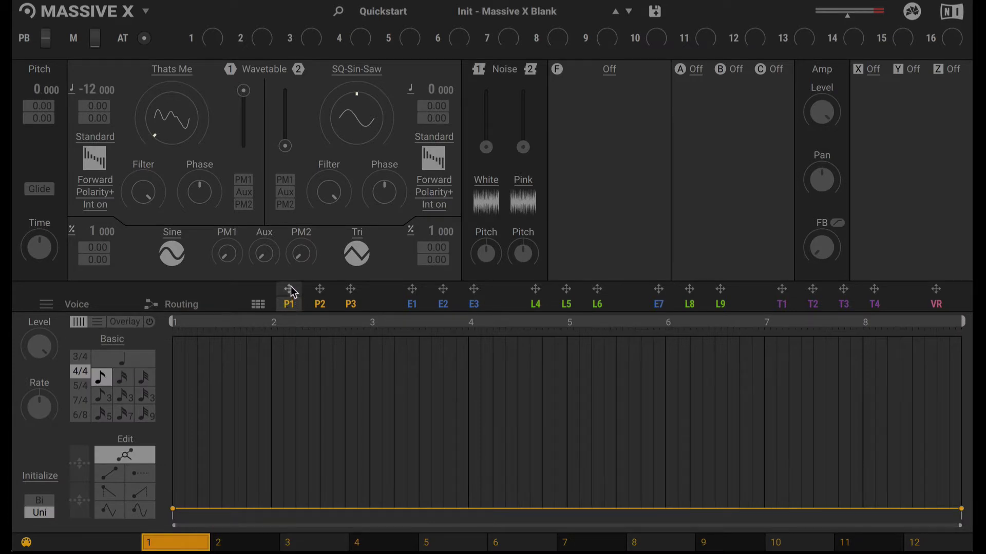
drag(290, 287, 288, 286)
drag(165, 160, 160, 157)
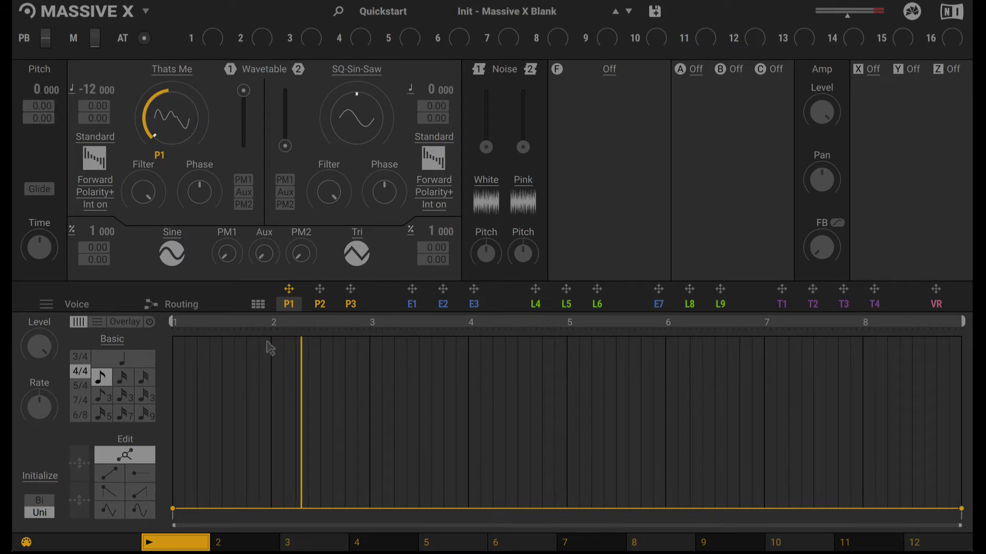
click(258, 305)
click(129, 144)
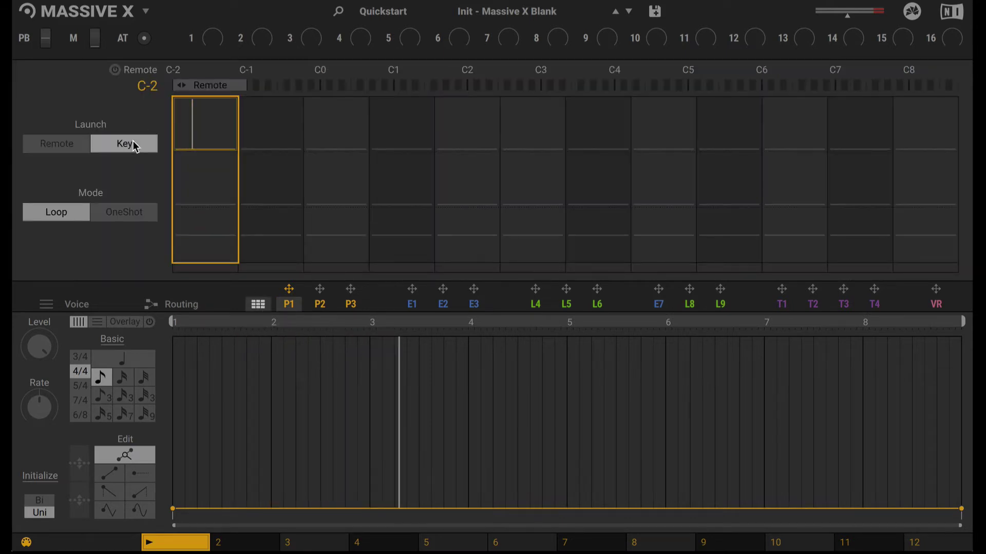
Step: Shorten the P1 loop to one bar with a 1/16 pattern grid
click(289, 306)
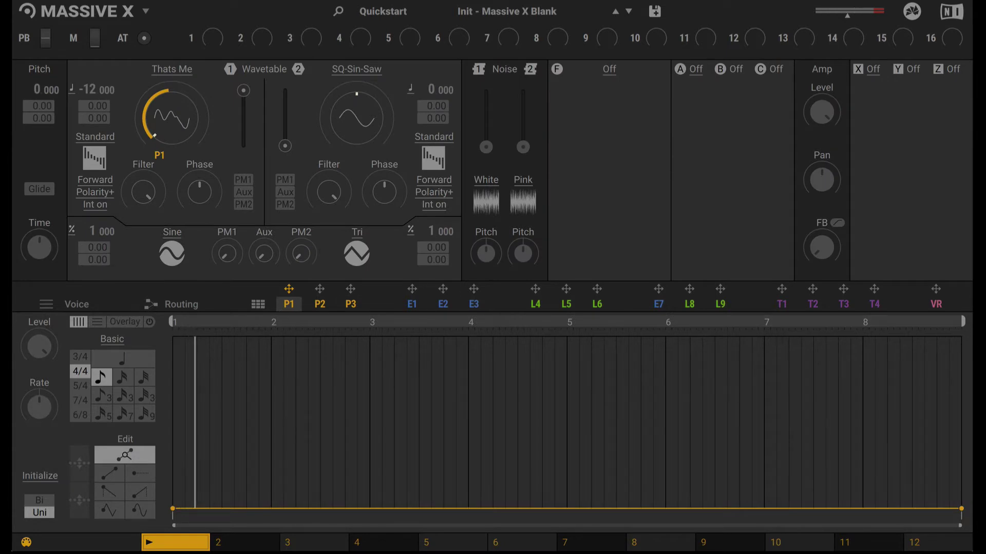
drag(962, 322, 277, 350)
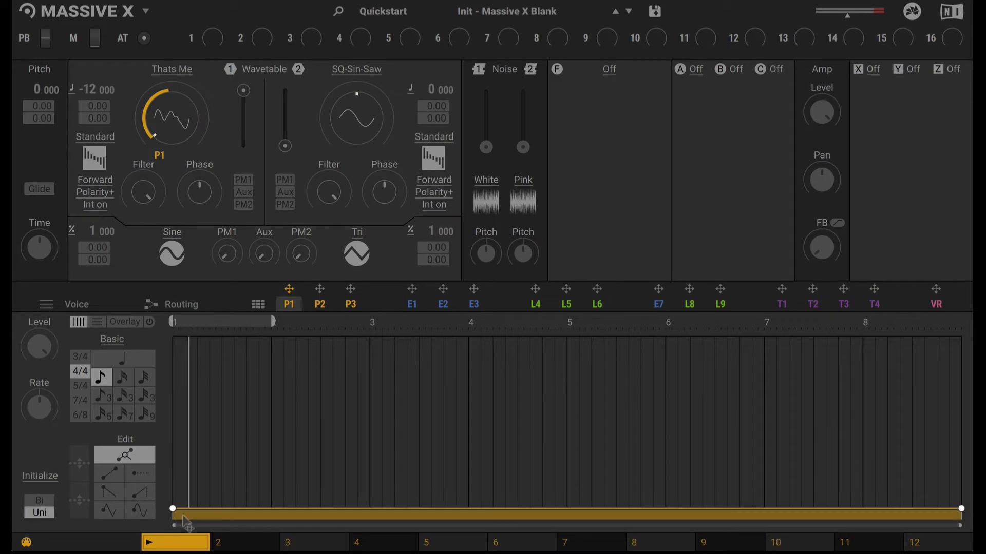
double_click(182, 527)
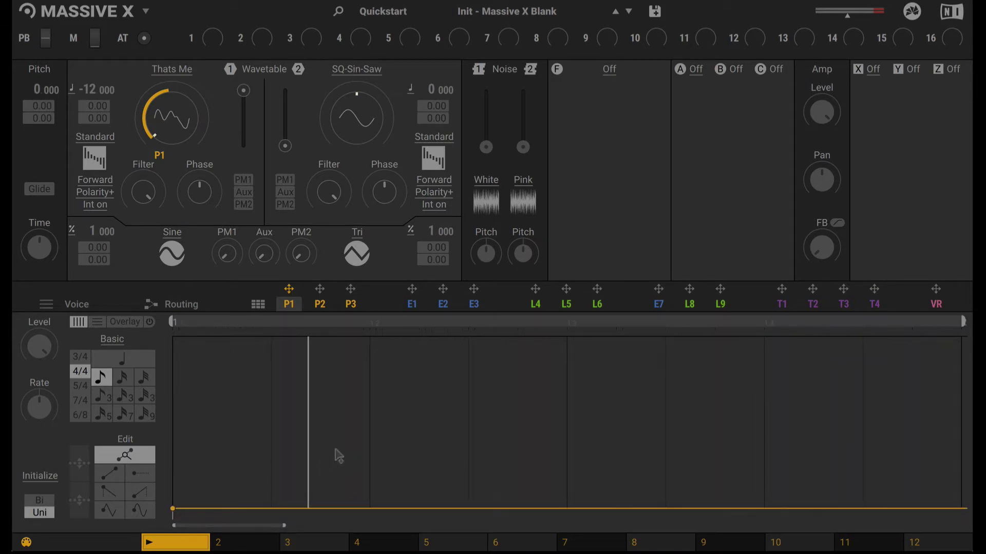
click(122, 379)
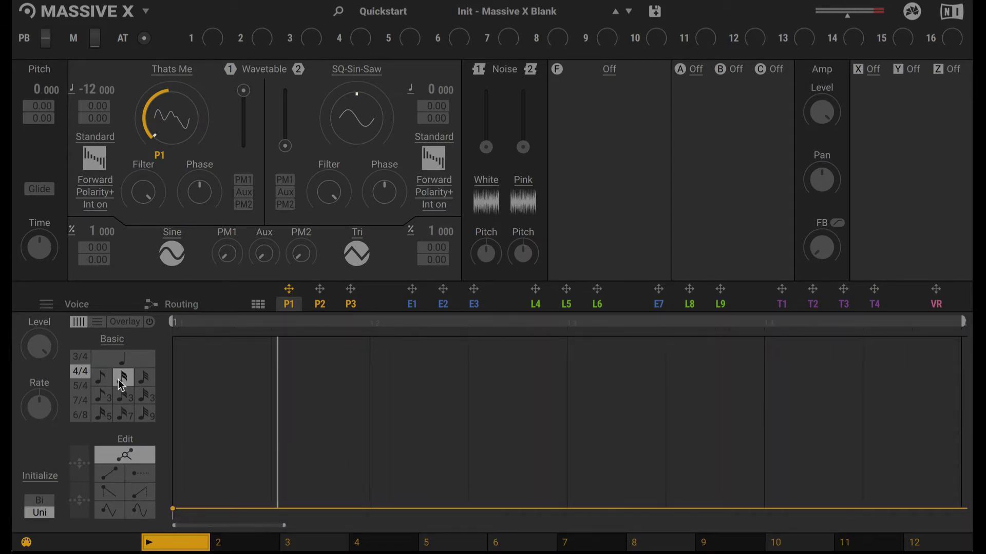
Step: Draw descending P1 ramps on steps 1, 3, 6, 8 (21.0), 10 (18.0) and 12 (20.0)
click(108, 493)
click(188, 360)
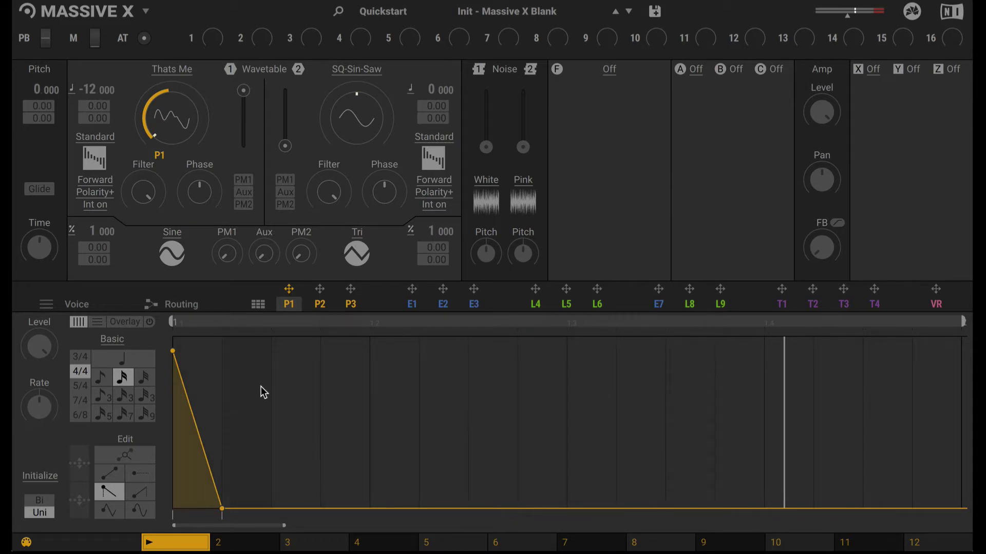
click(343, 371)
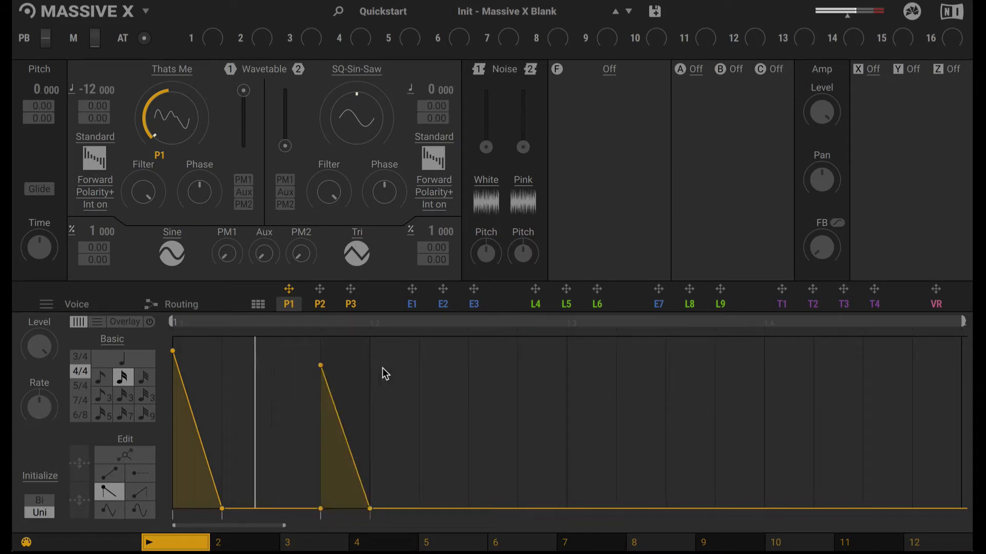
click(452, 396)
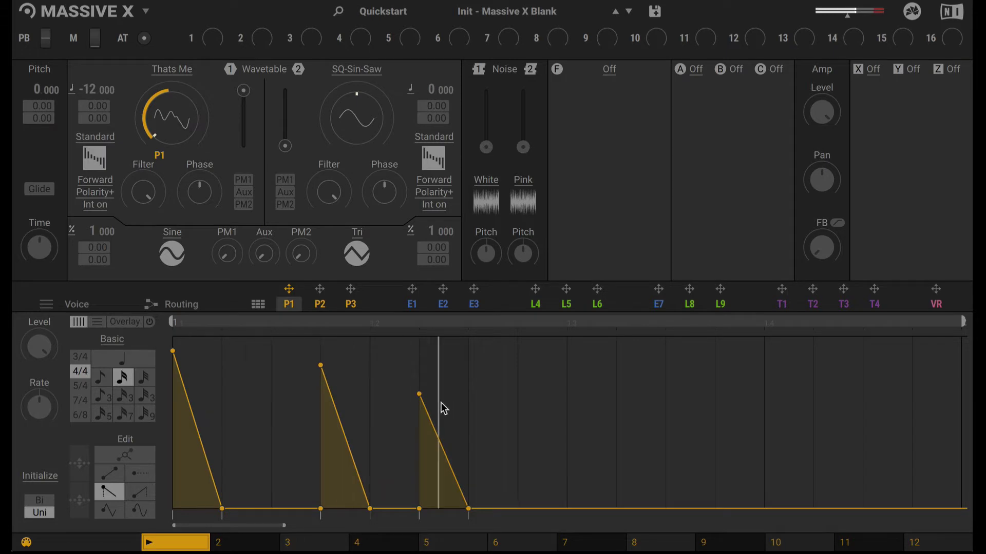
drag(440, 425, 450, 541)
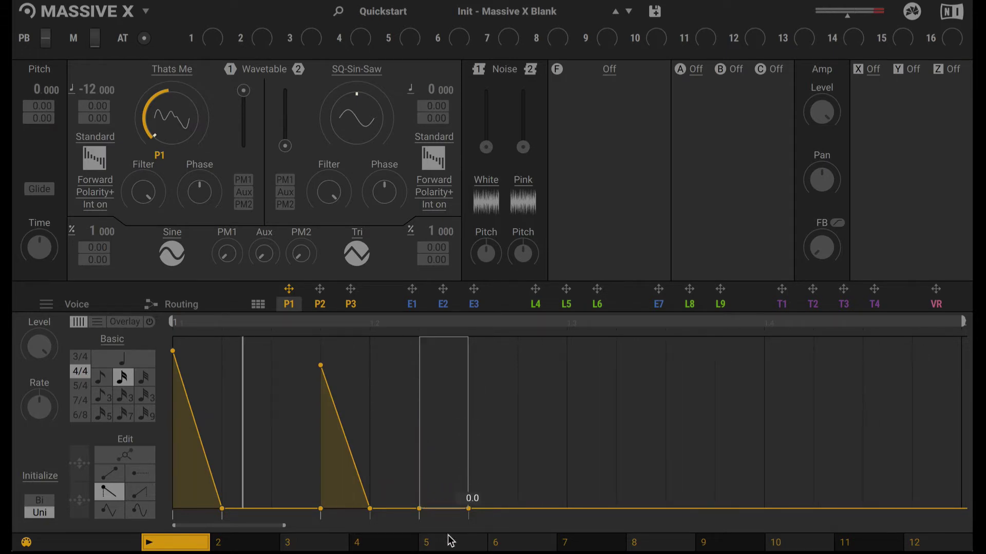
click(486, 378)
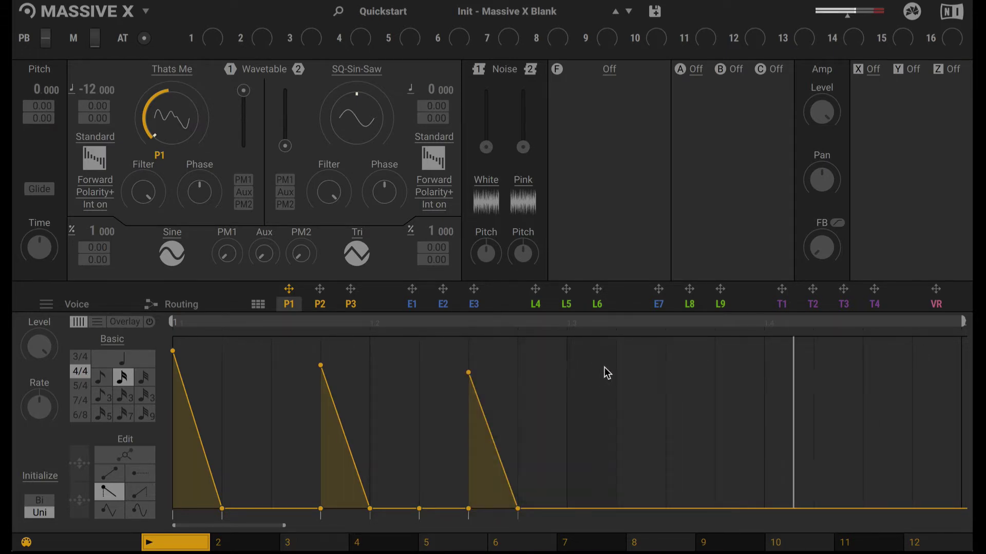
drag(598, 357, 594, 345)
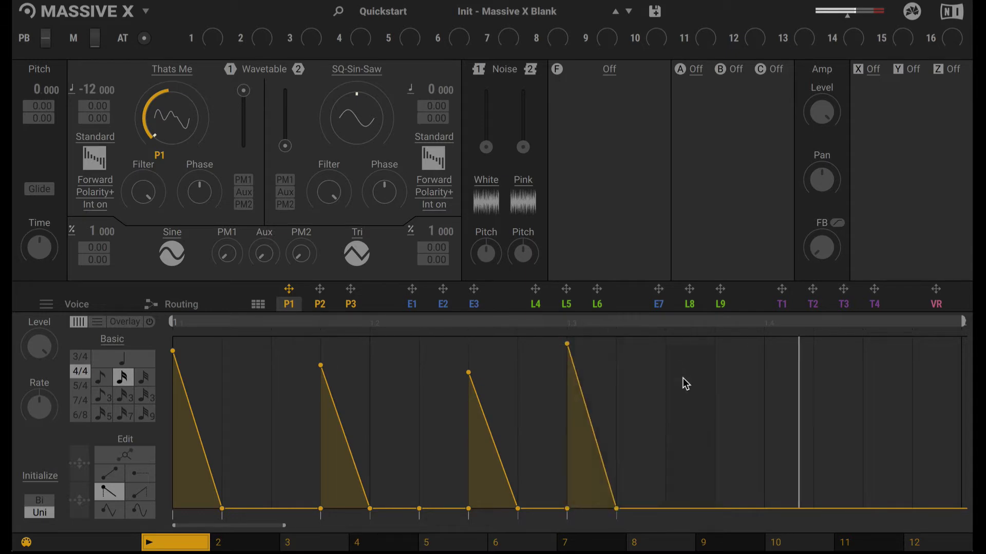
drag(734, 398, 740, 381)
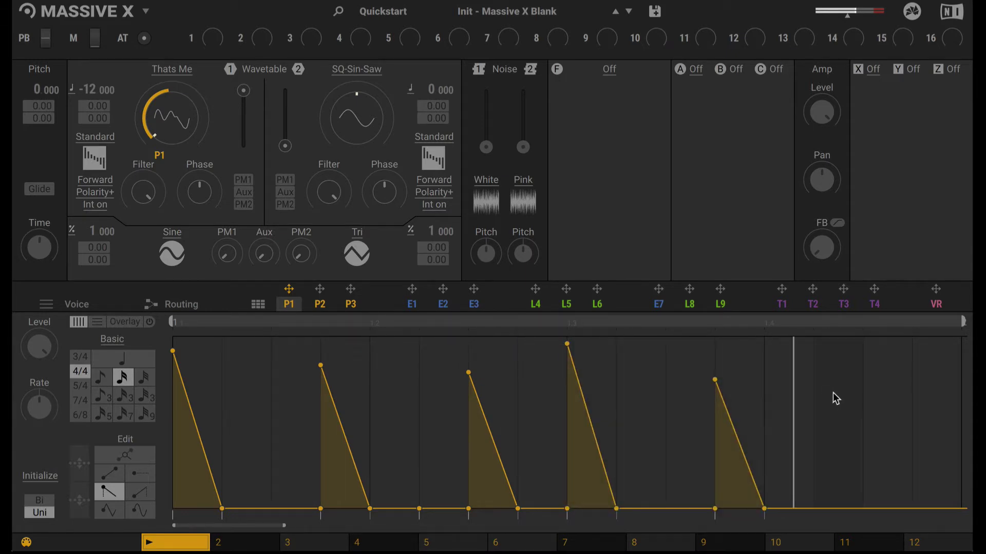
drag(873, 385, 867, 356)
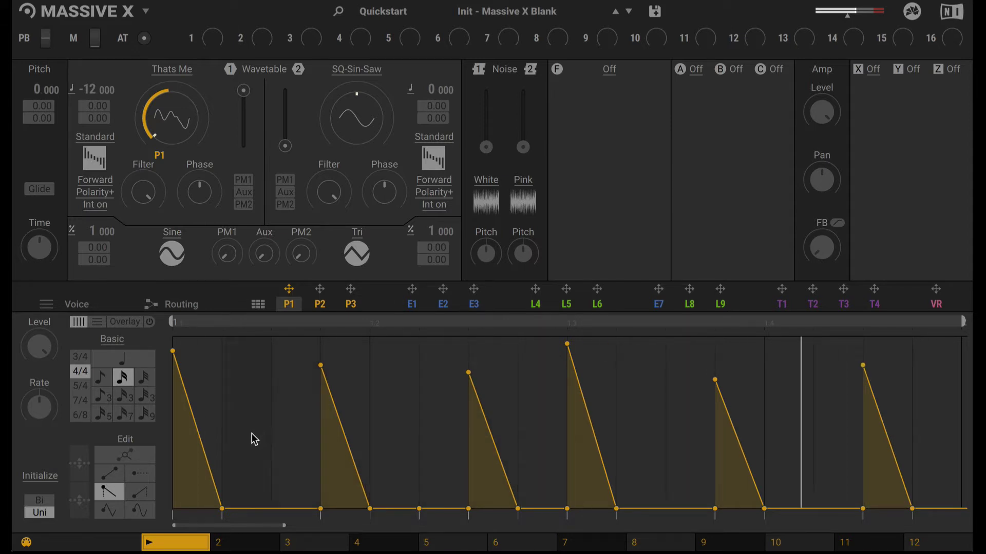
Step: Lengthen the second and third P1 ramps and bend the second into a concave curve
double_click(369, 508)
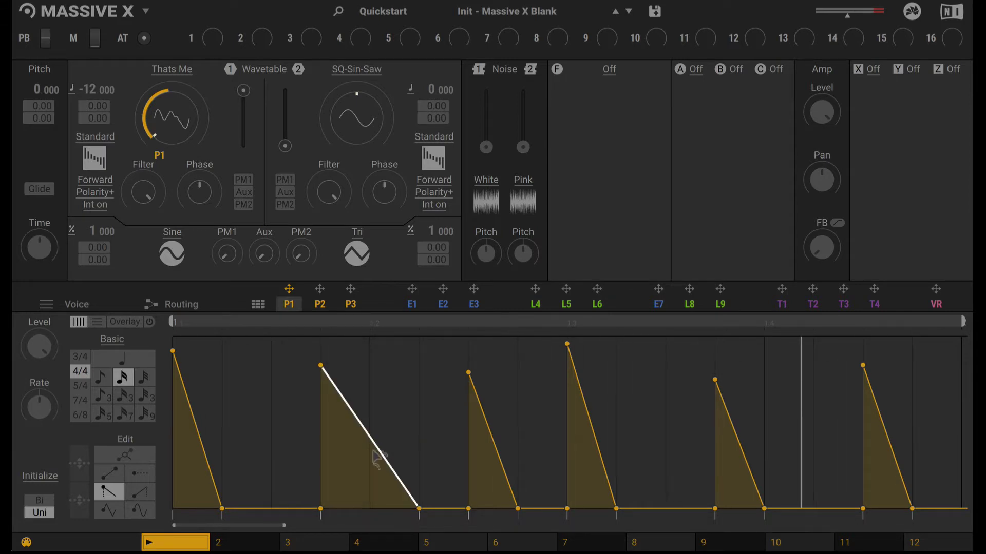
drag(378, 447, 379, 455)
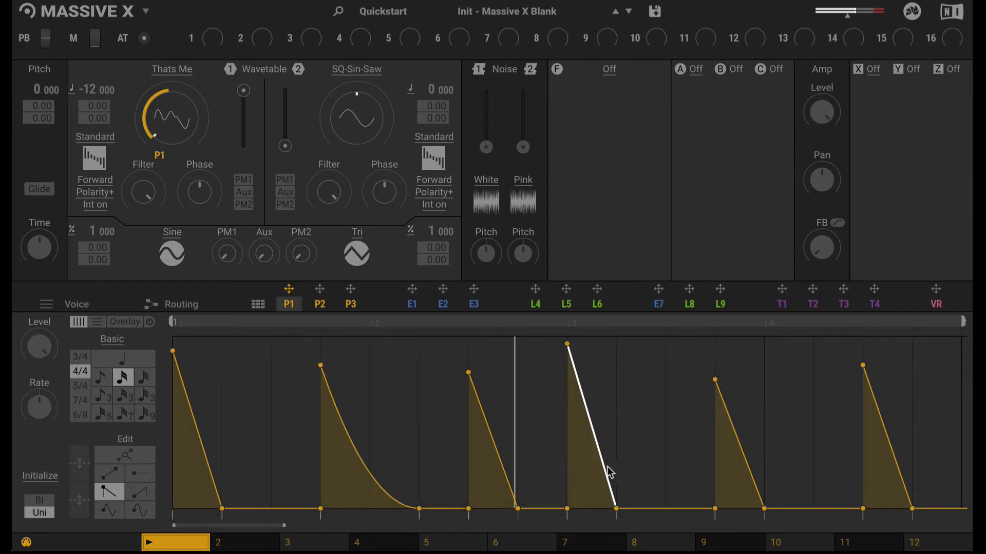
double_click(518, 508)
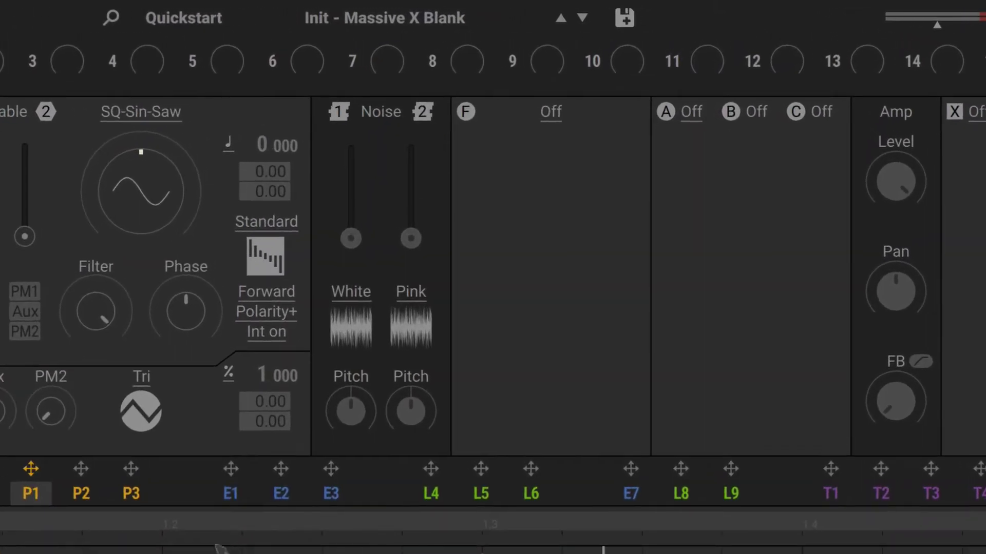
Step: Load the Monark filter, modulate its cutoff with P1, and raise the Thats Me wavetable position
click(547, 114)
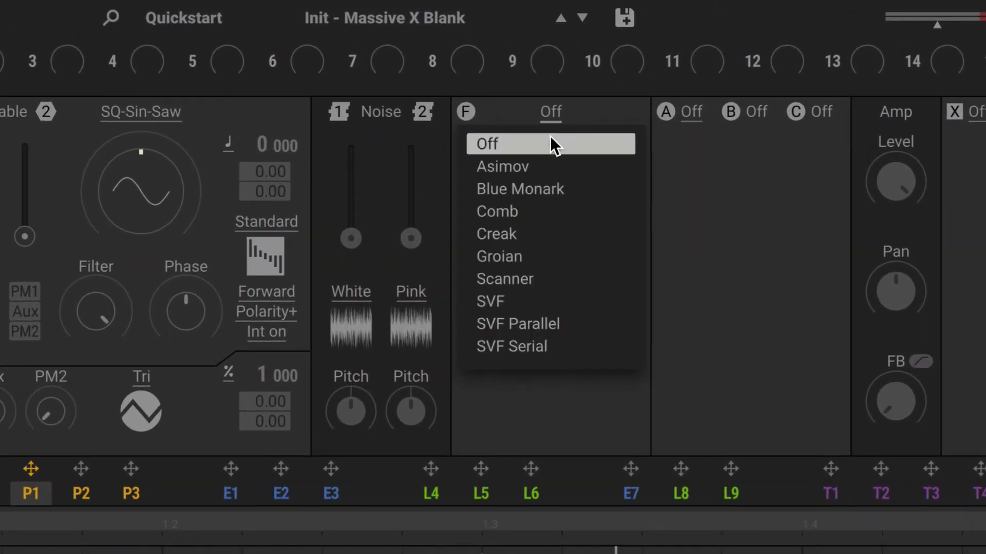
click(553, 188)
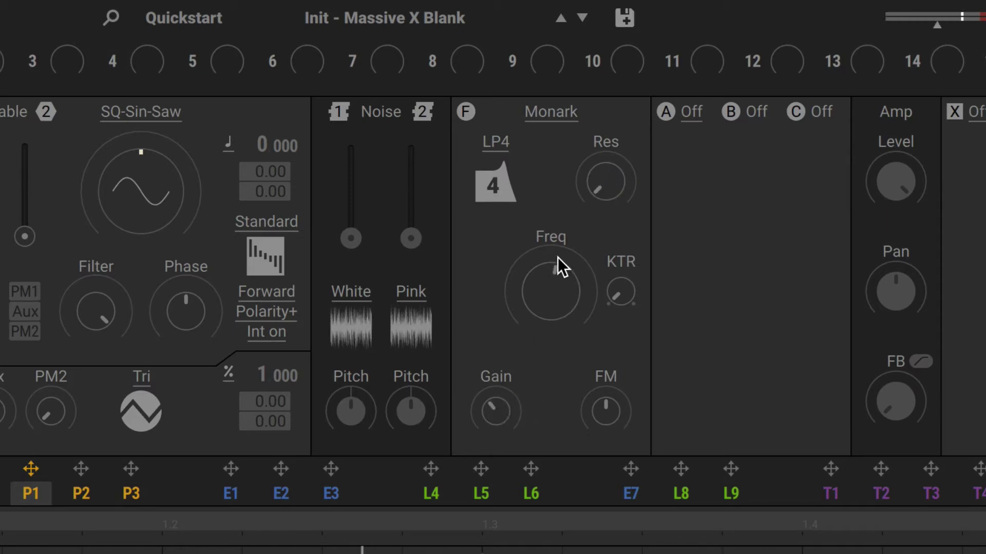
drag(31, 469, 534, 339)
drag(551, 284, 551, 287)
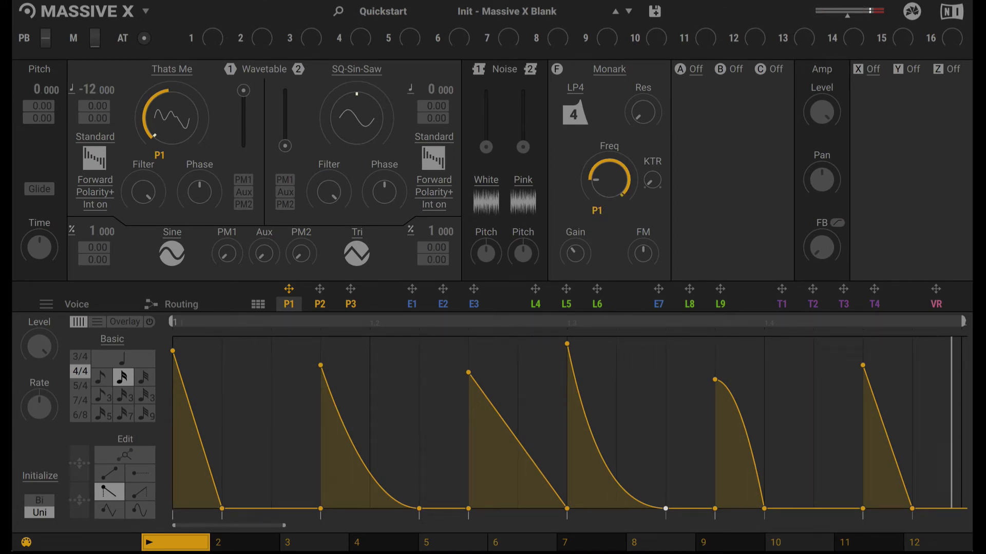
mouse_move(154, 135)
mouse_down()
mouse_move(154, 123)
mouse_move(154, 135)
mouse_up()
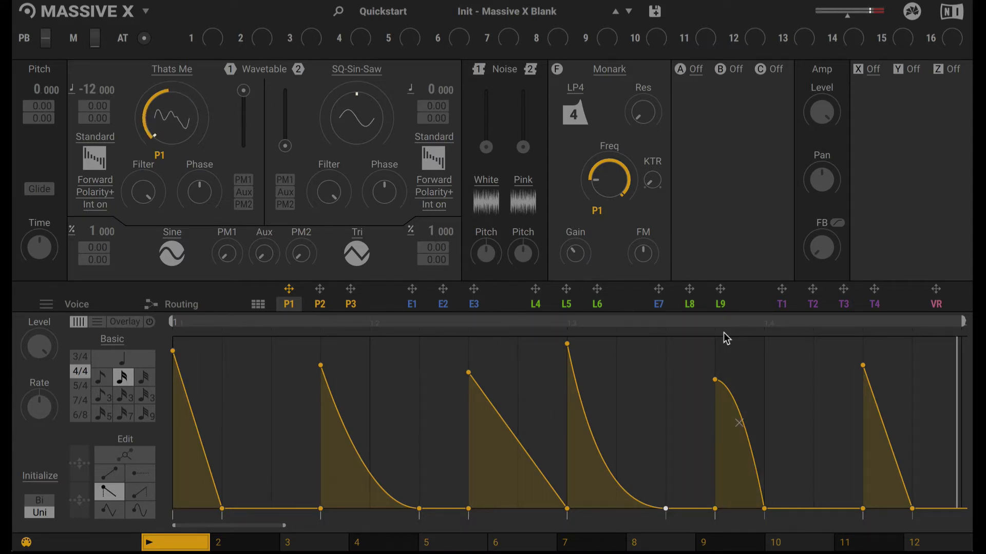
Step: Mute oscillator 1
click(443, 304)
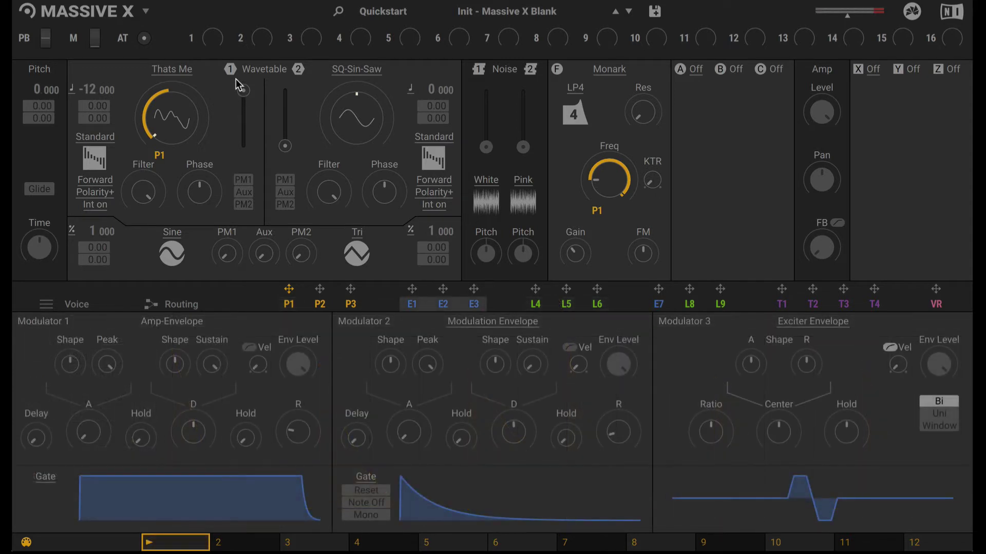
click(229, 69)
click(297, 70)
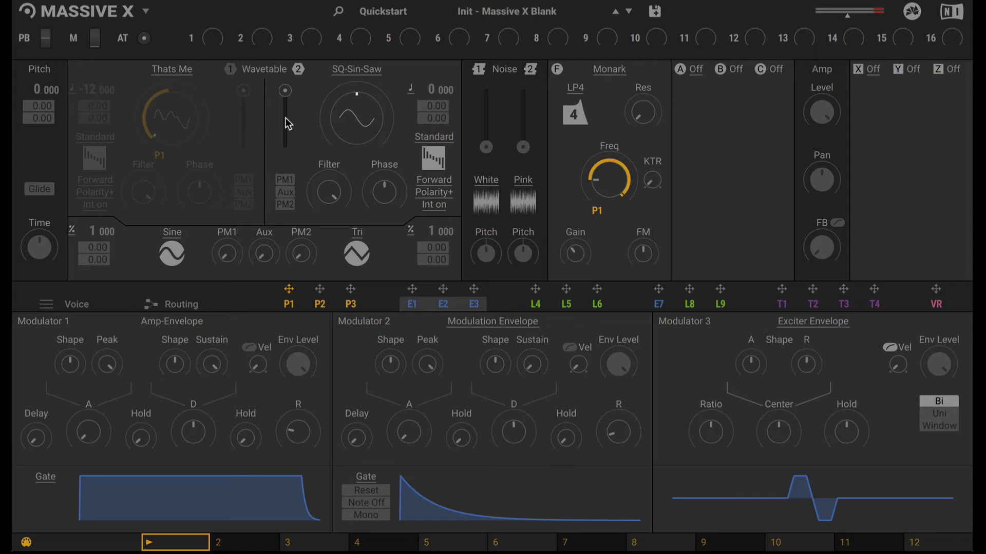
Step: Route oscillator 2 into insert A, and insert A's output into the X effect chain
click(179, 306)
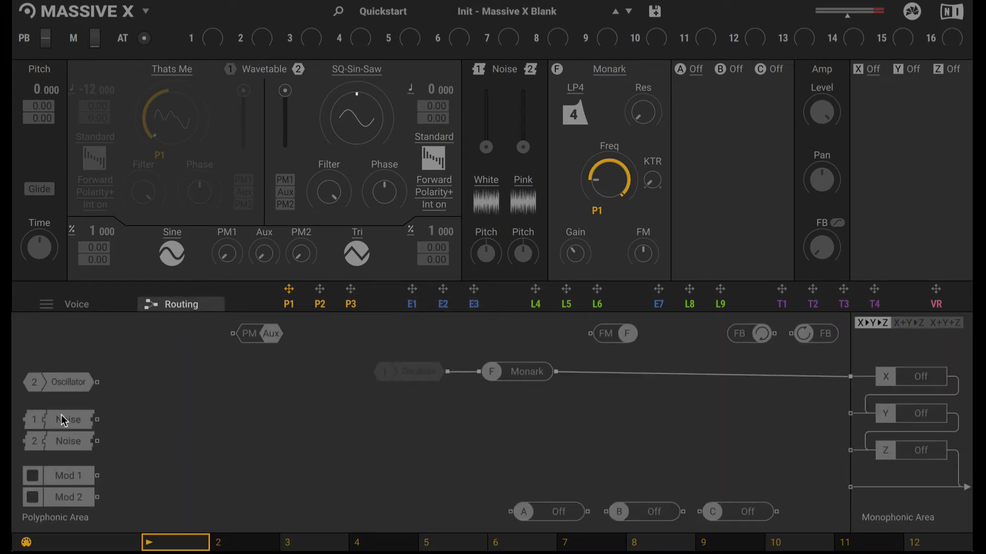
drag(73, 385, 420, 398)
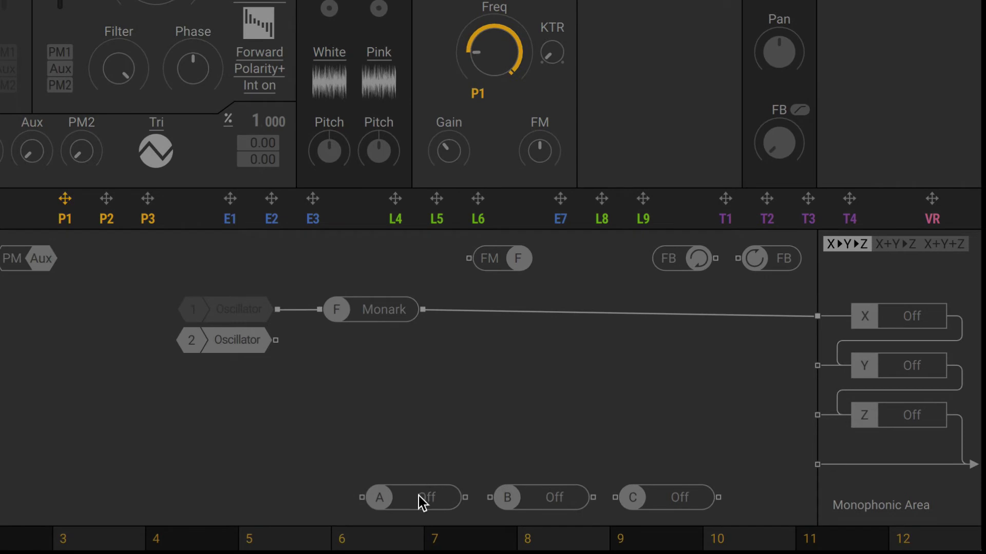
drag(419, 497, 377, 342)
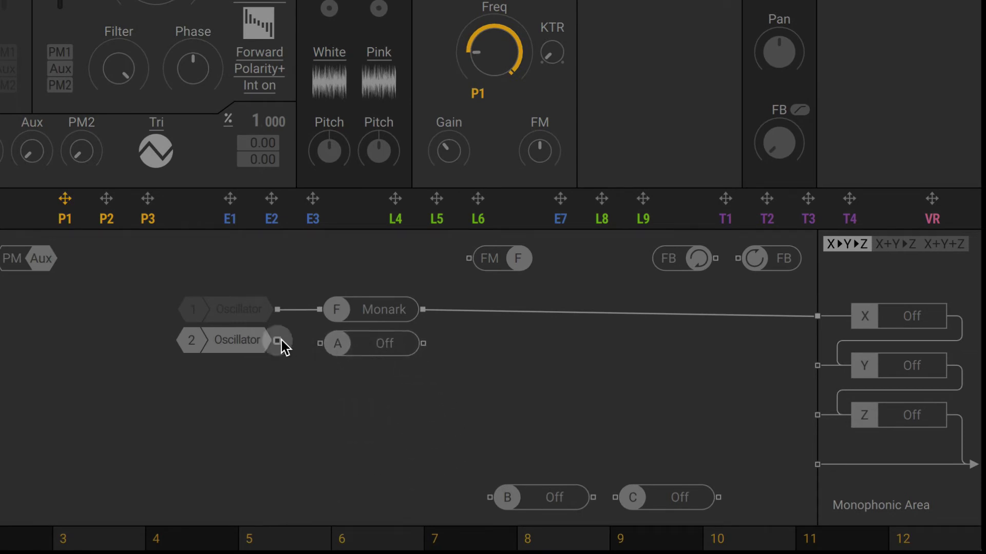
drag(277, 340, 319, 343)
drag(423, 343, 739, 319)
drag(817, 310, 815, 316)
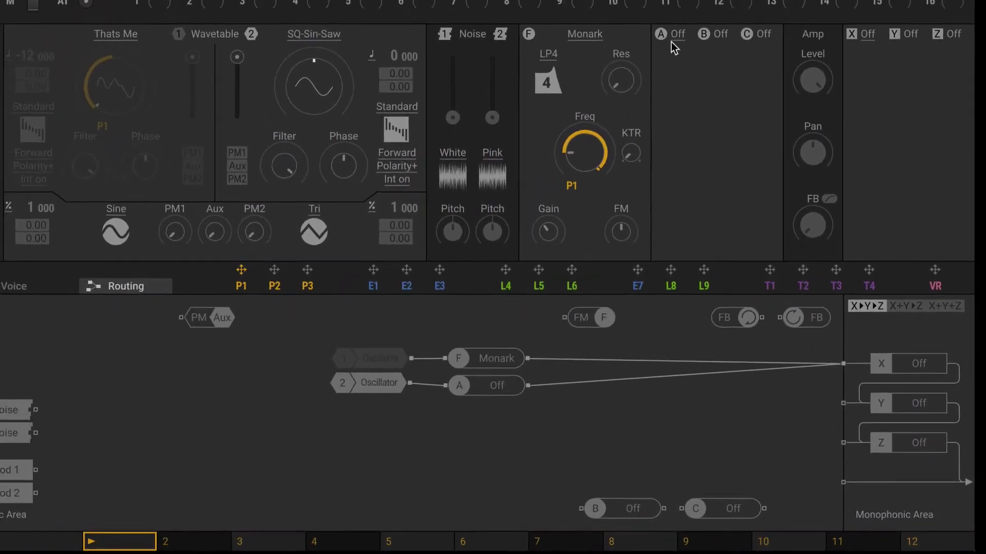
Step: Load a Utility effect into insert A and set its filter mode to LP2
click(672, 38)
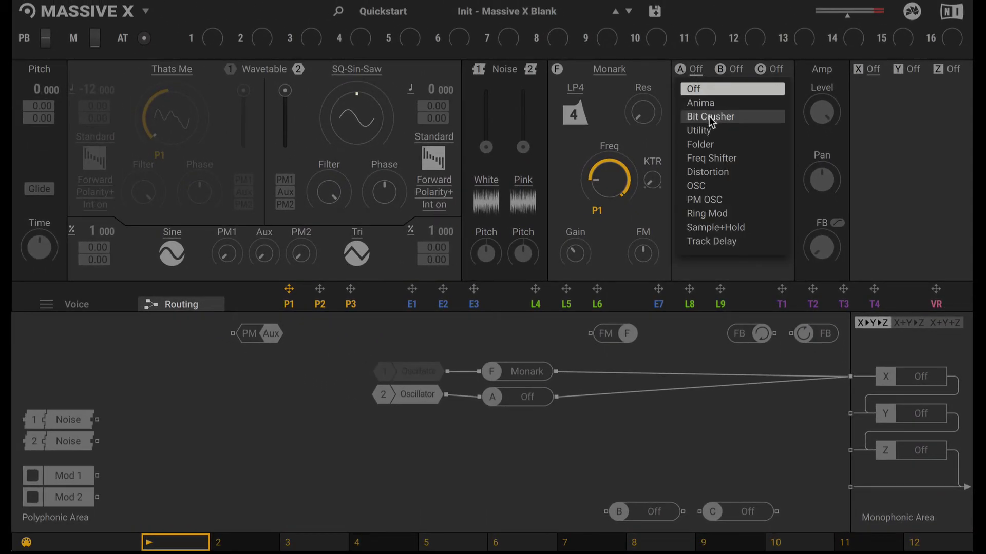
click(694, 102)
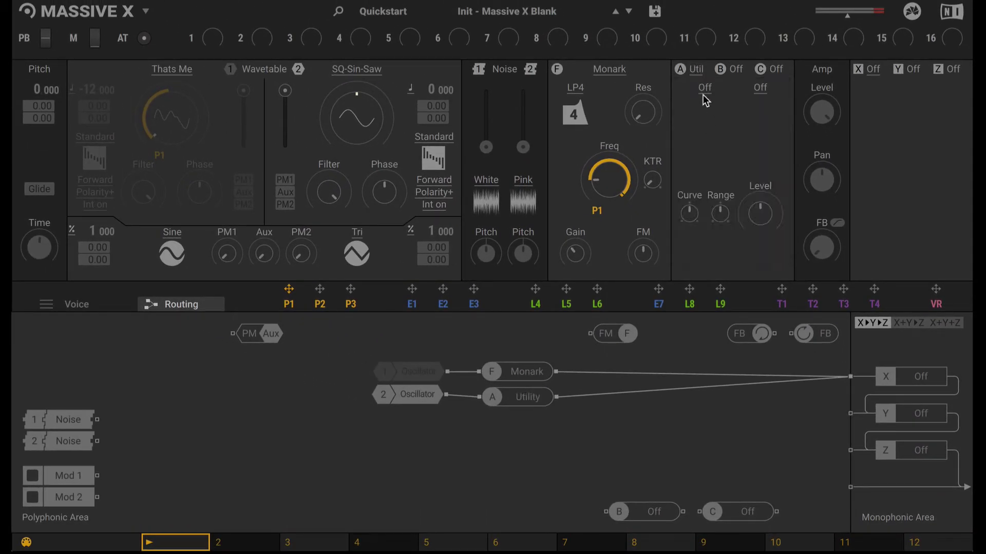
click(704, 93)
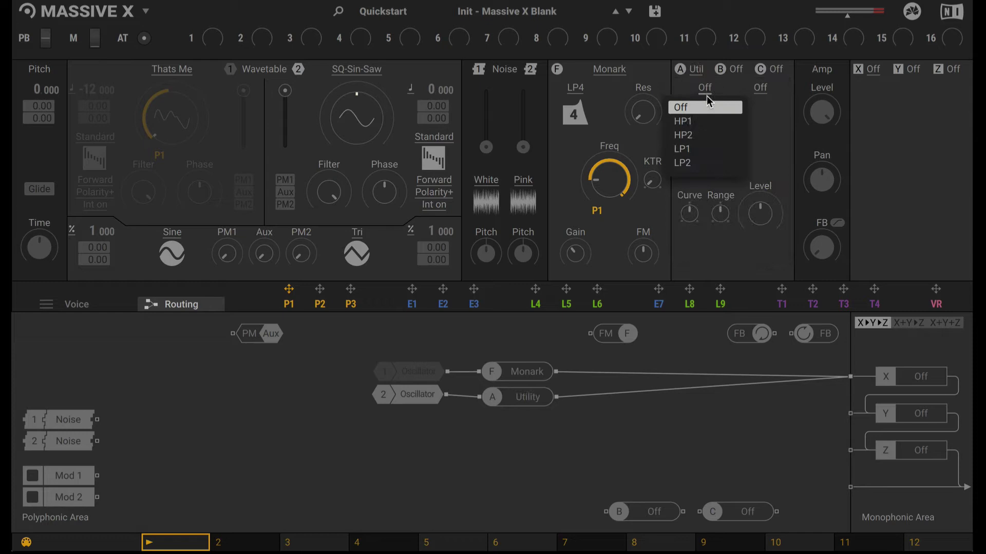
click(700, 165)
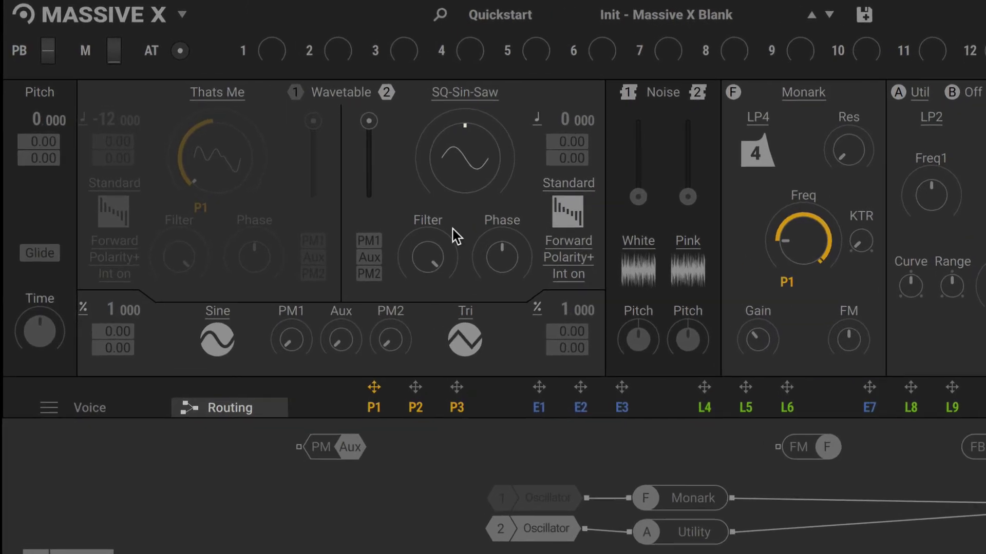
Step: Load the Formant wavetable 'Thats Me' on oscillator 2 and shift its wavetable position
click(466, 94)
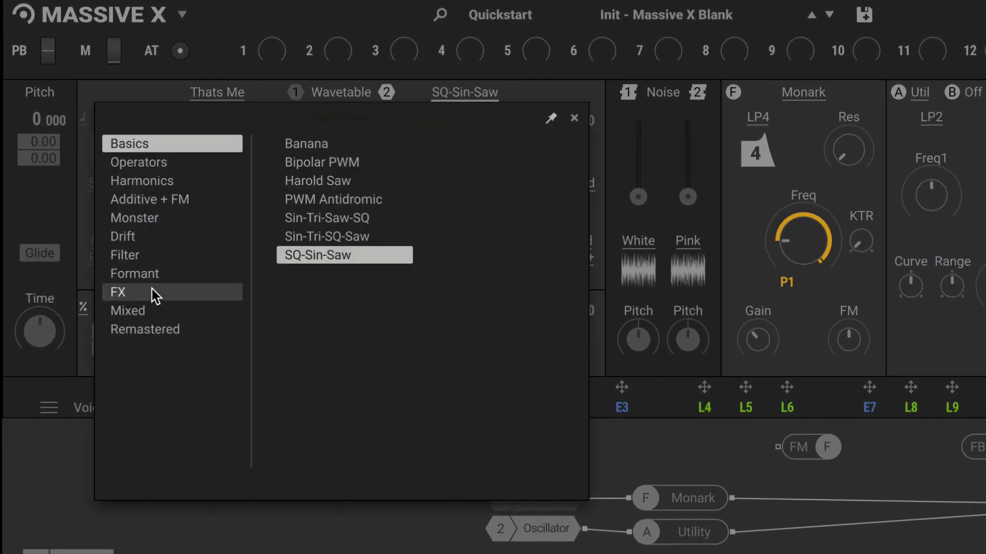
click(150, 275)
click(312, 443)
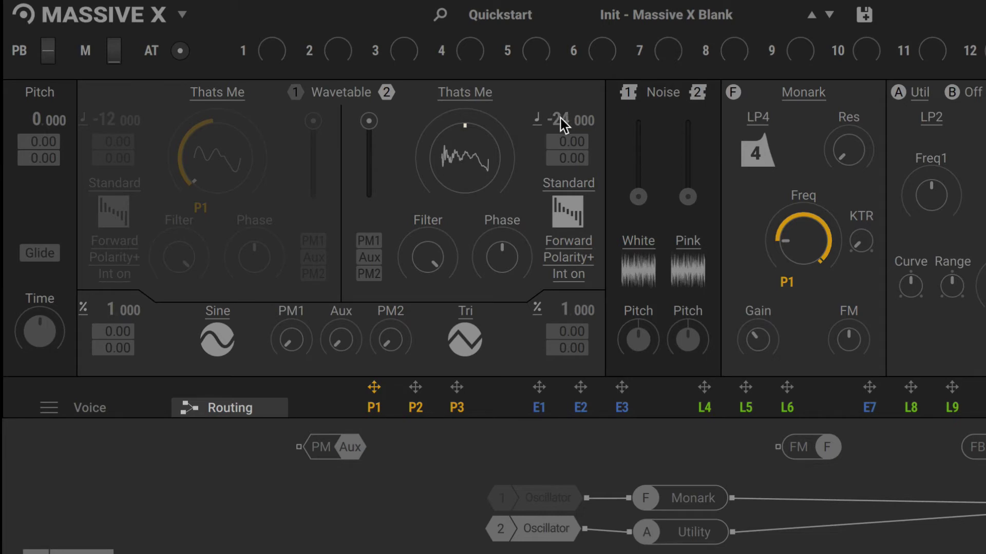
mouse_move(491, 162)
mouse_down()
mouse_move(480, 163)
mouse_move(480, 185)
mouse_up()
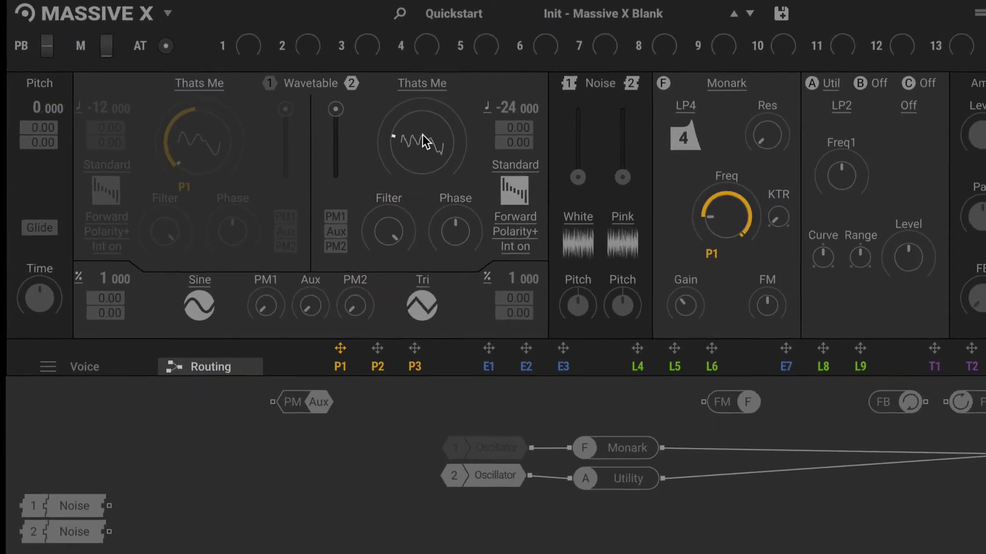
Step: Route P2 to oscillator 2's wavetable position and Utility Freq1, set its depth, and cut its pattern to one bar
click(415, 407)
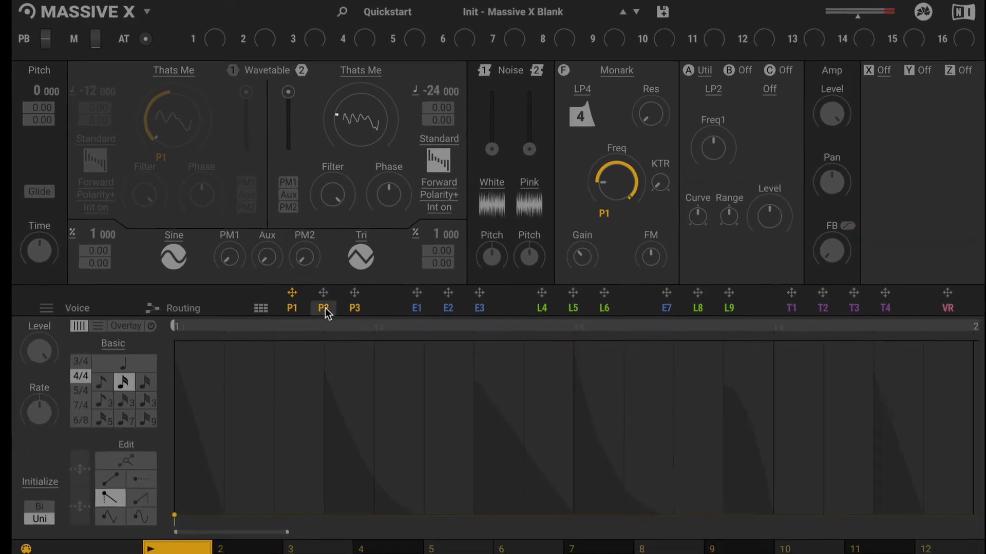
drag(323, 293, 323, 294)
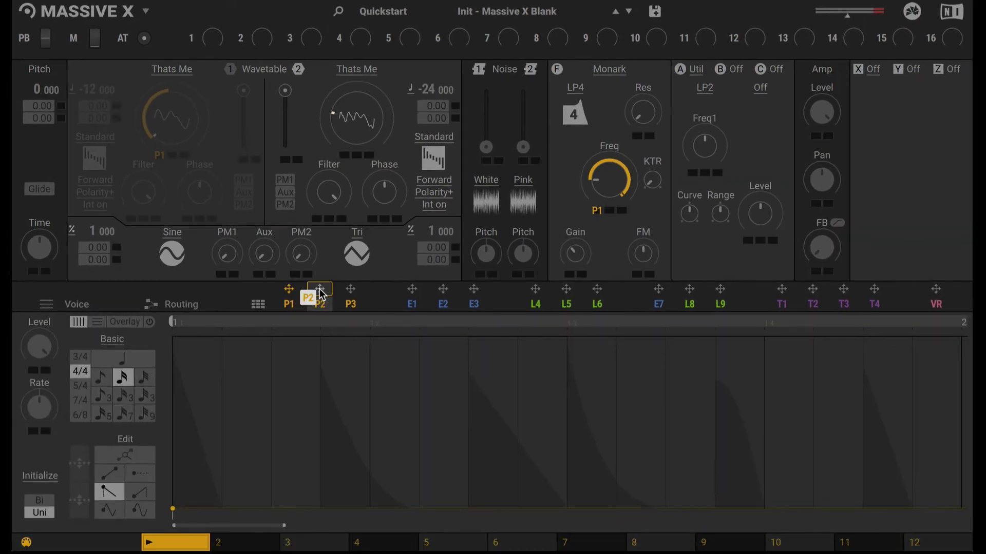
drag(345, 161, 344, 156)
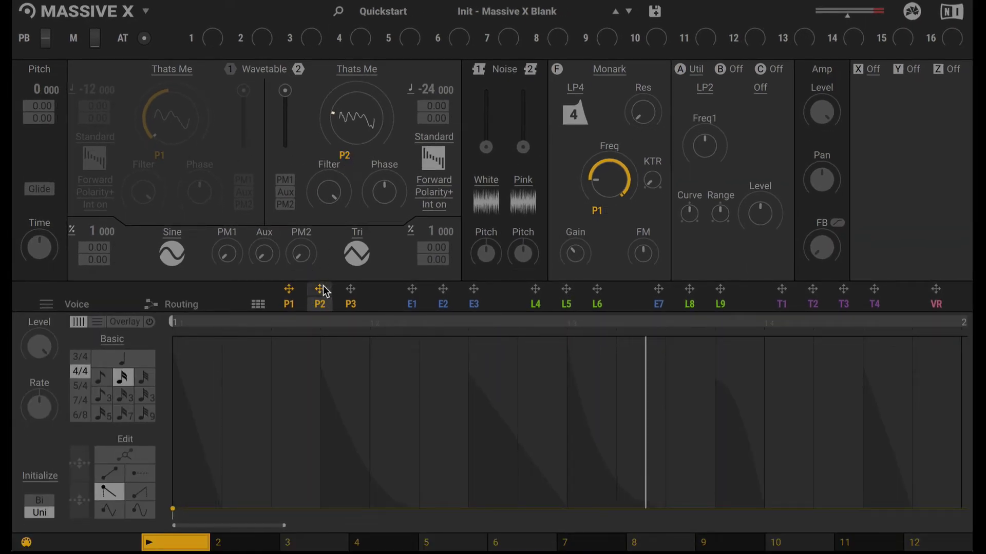
drag(322, 289, 694, 174)
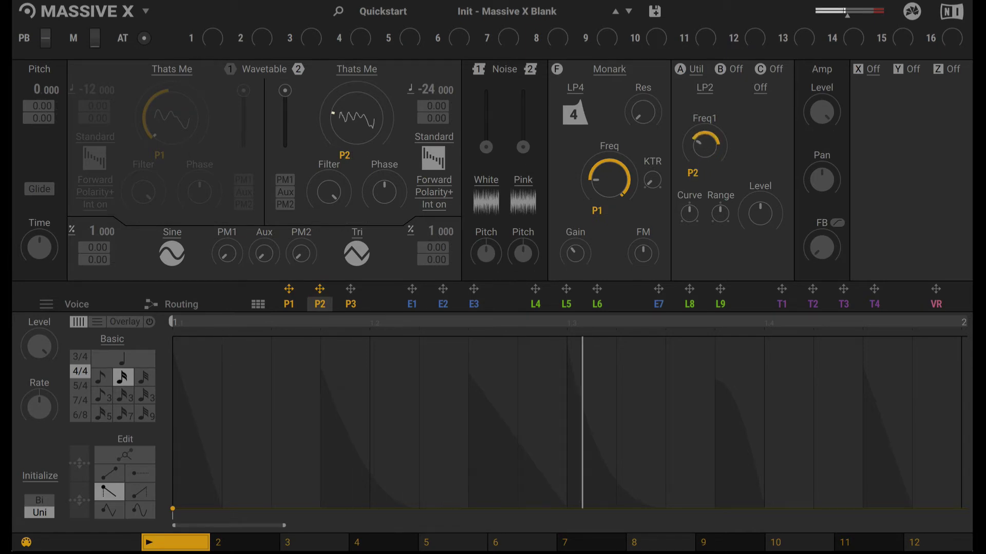
drag(339, 157, 349, 125)
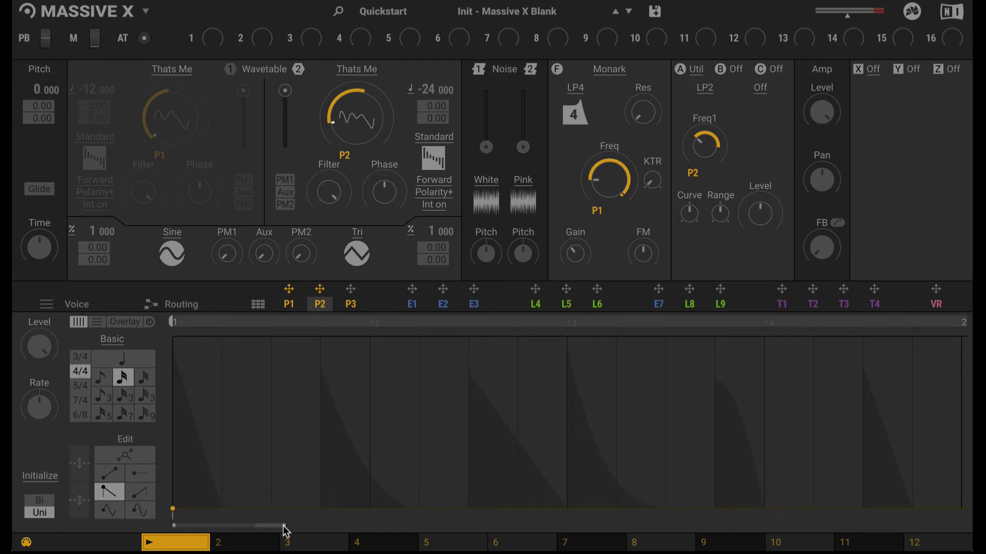
drag(283, 526, 312, 525)
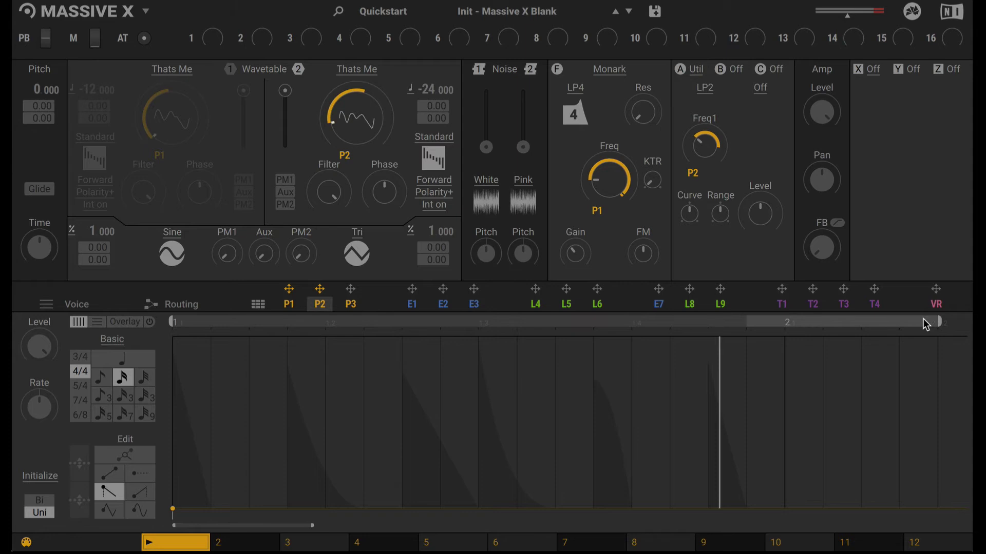
drag(924, 322, 786, 323)
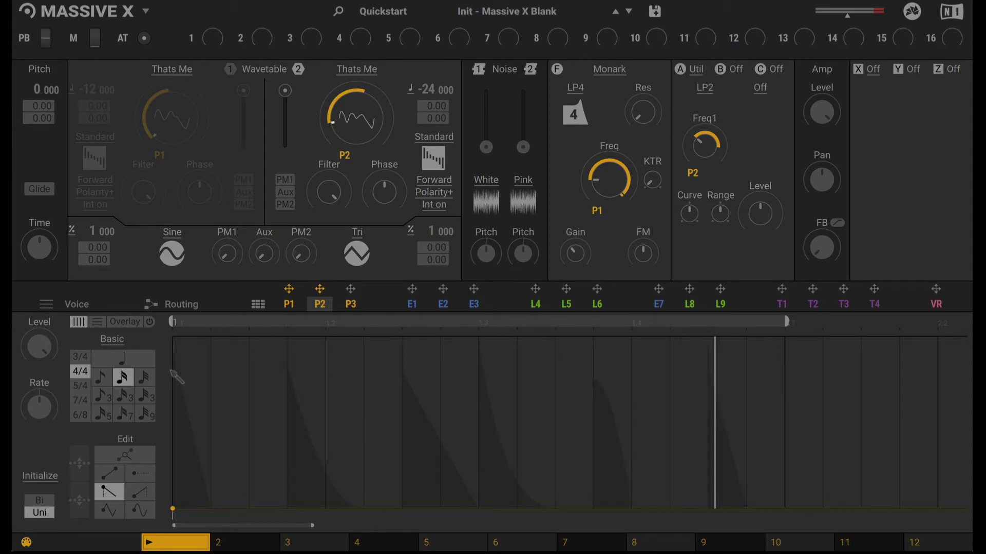
Step: Draw falling ramps in P2 steps 1, 3, 5, 6, 8, 10, 13, 15 and 16, and re-enable oscillator 1
click(192, 354)
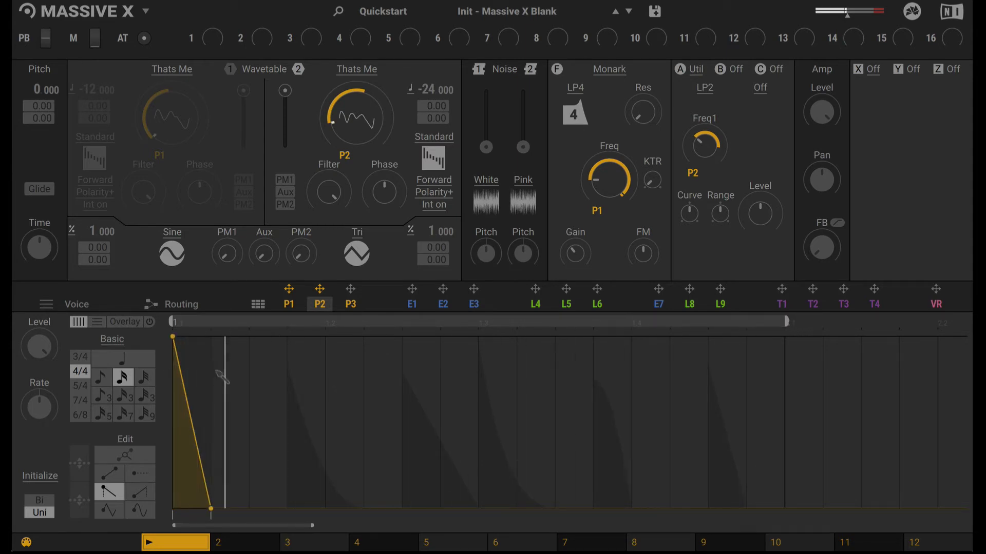
click(259, 388)
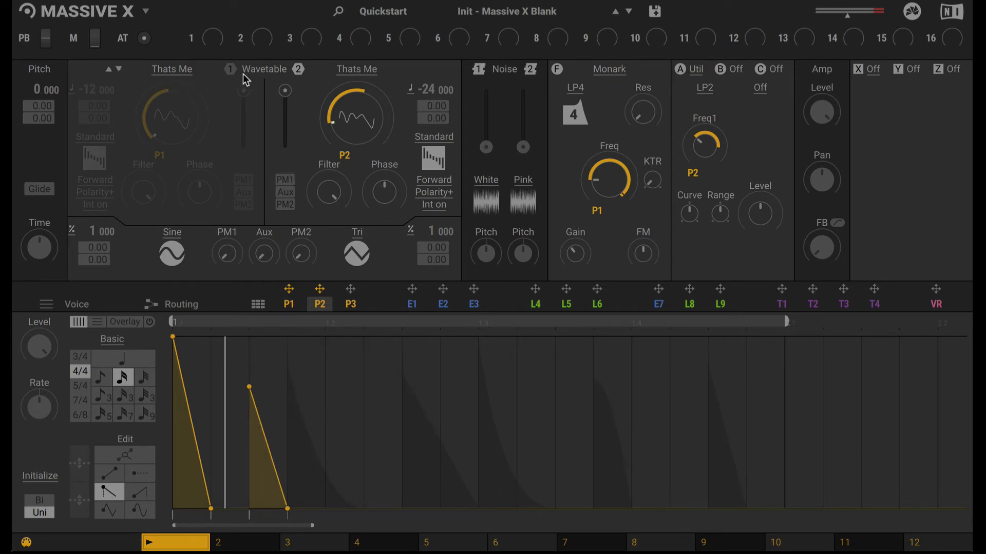
click(229, 69)
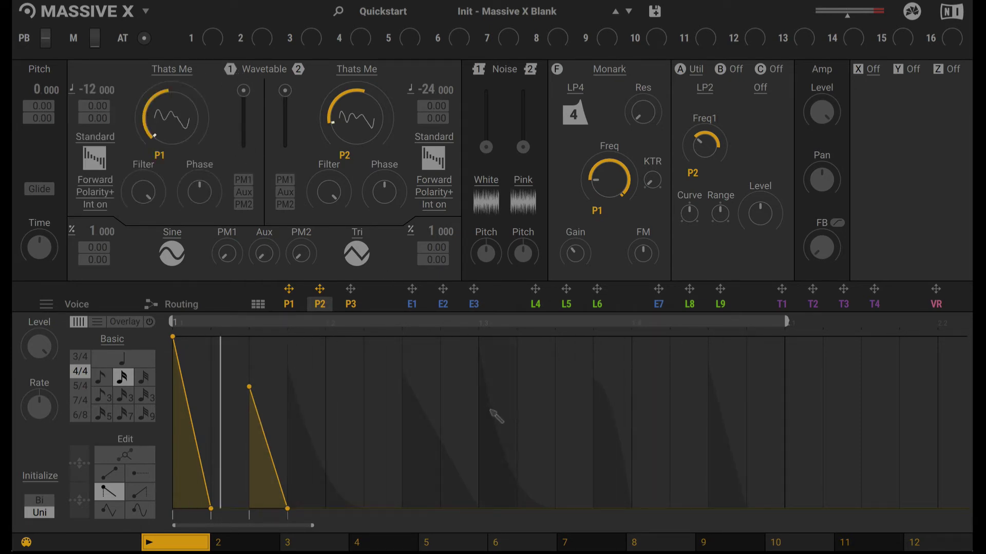
drag(344, 366, 344, 351)
click(380, 393)
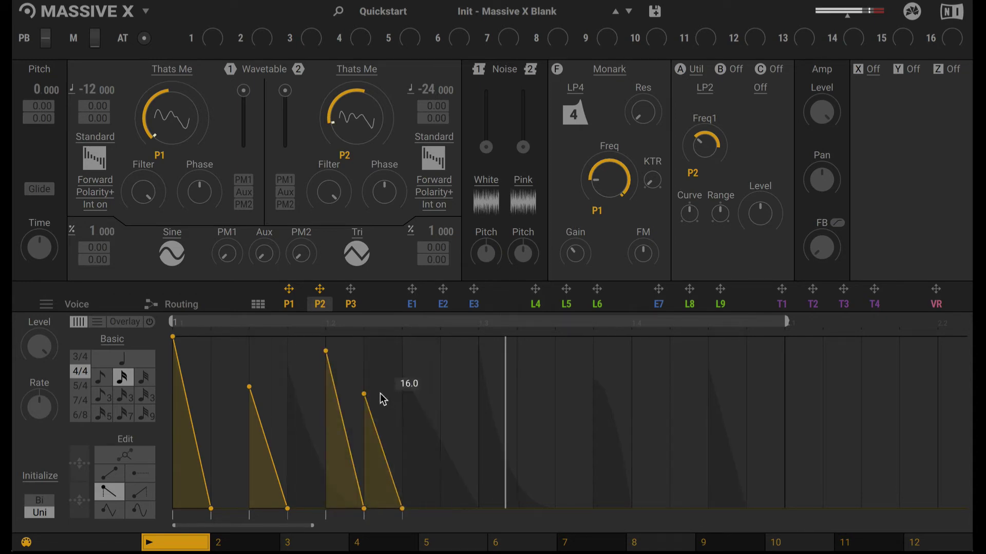
click(445, 359)
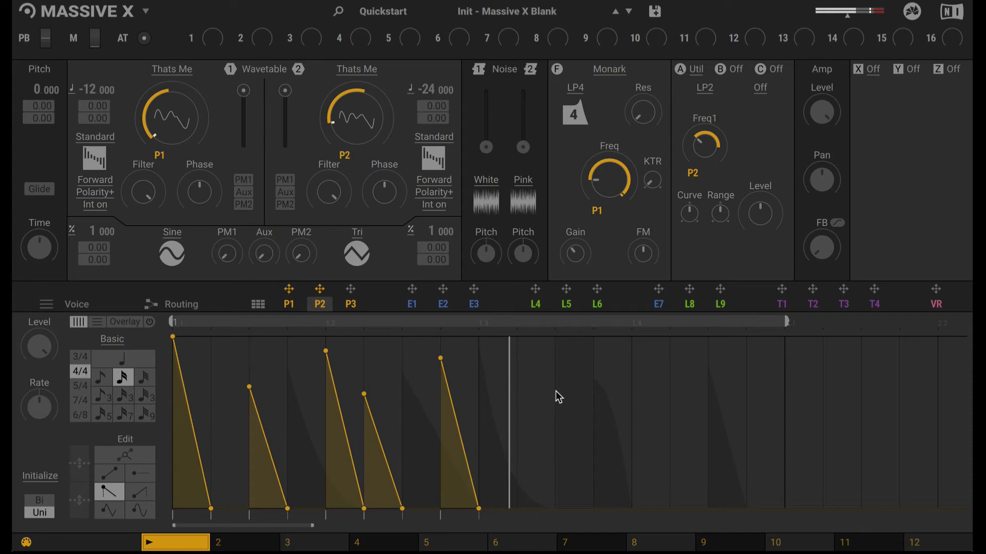
click(537, 358)
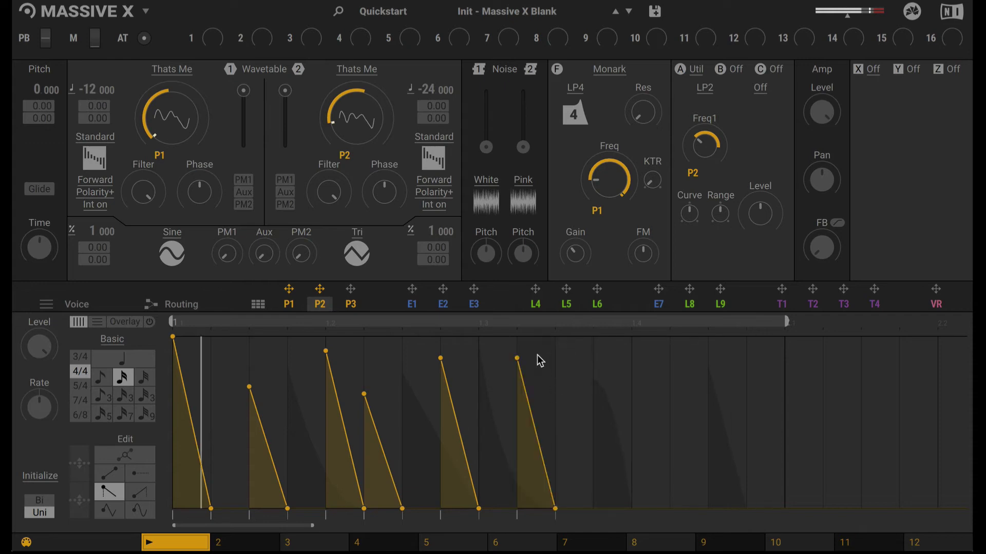
click(657, 353)
click(760, 380)
click(716, 418)
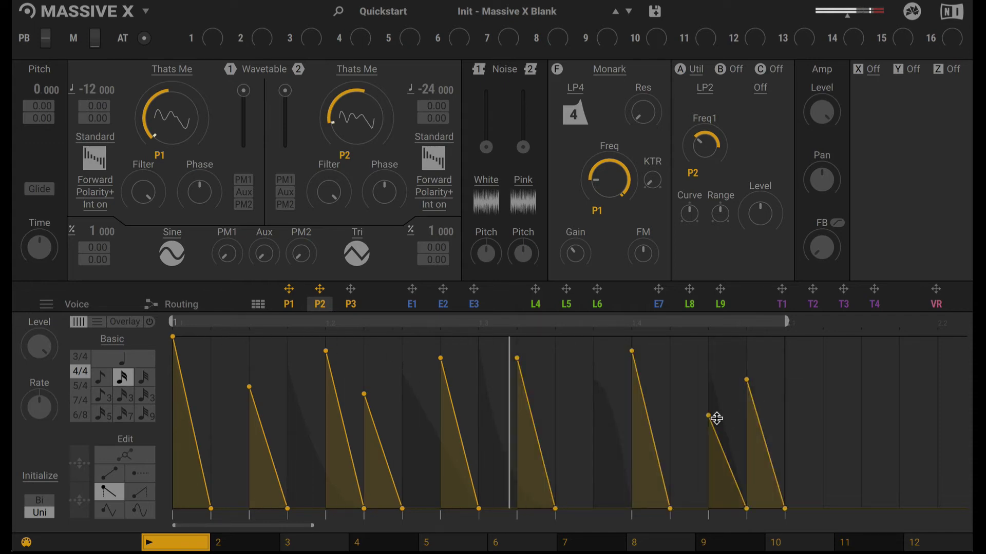
Step: Change the grid note value, add two ramps near the end, and curve one decay with its peak raised to 23.0
click(144, 379)
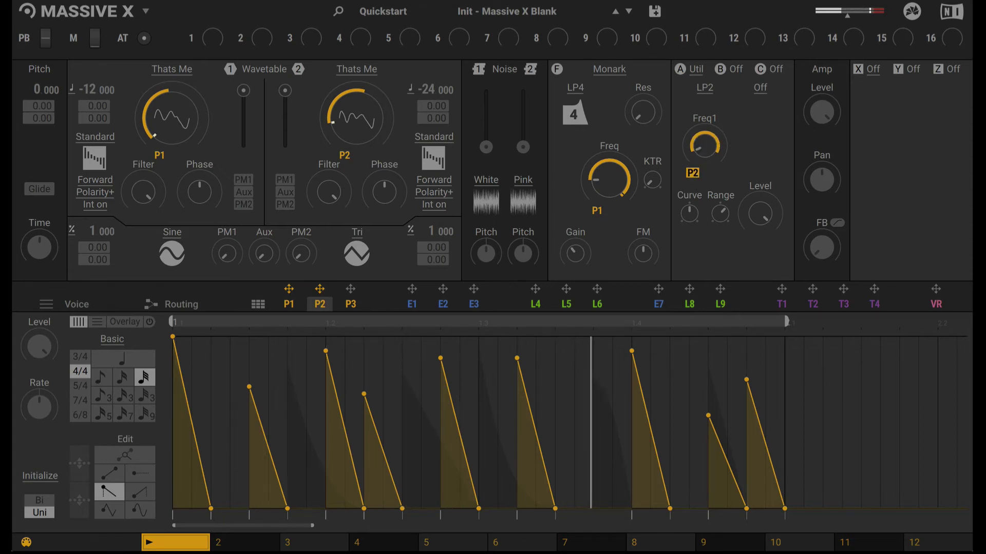
click(673, 394)
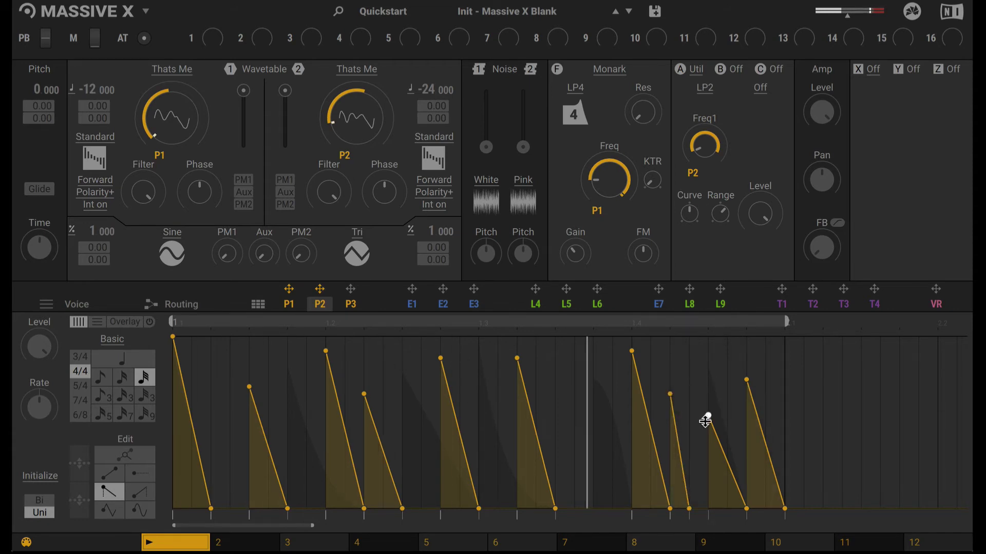
click(766, 394)
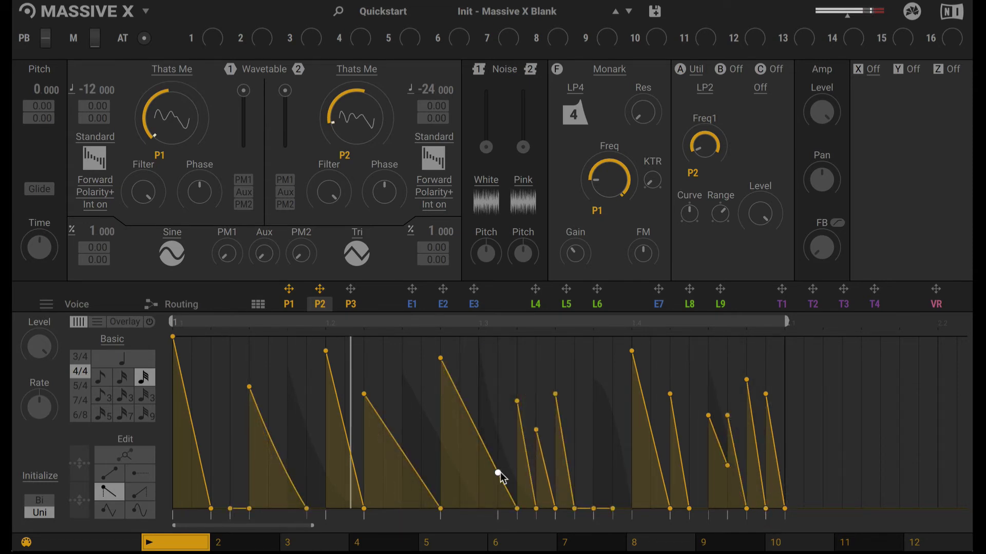
double_click(498, 472)
drag(488, 452, 486, 469)
drag(517, 402, 519, 334)
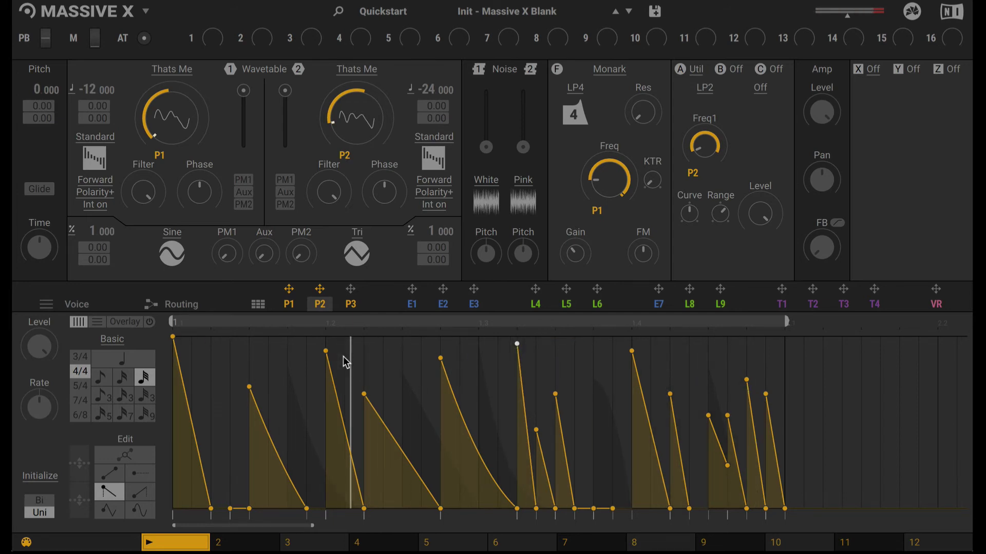
Step: Assign P3 to oscillator 2's pitch with a 12.00 depth and open P3's flat pattern
drag(351, 289, 434, 101)
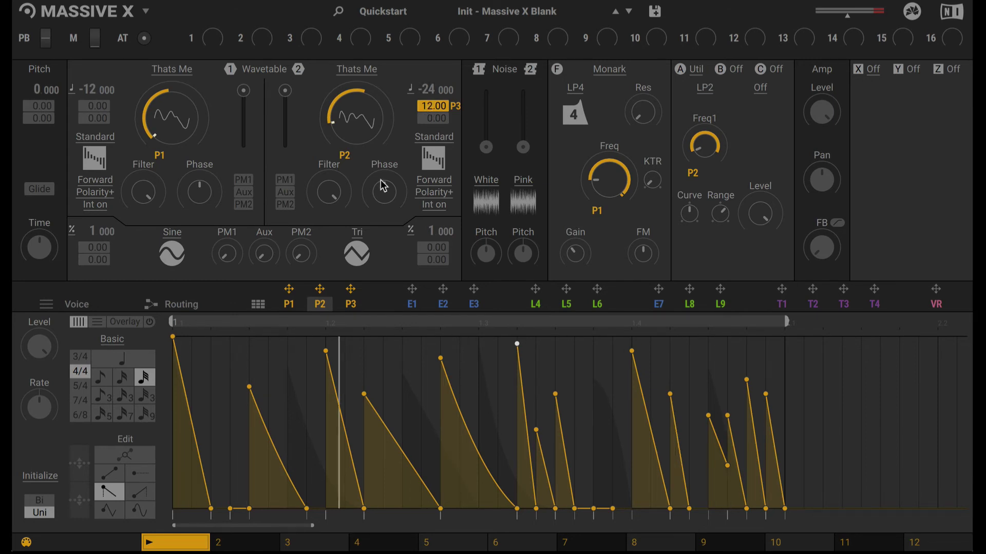
click(352, 304)
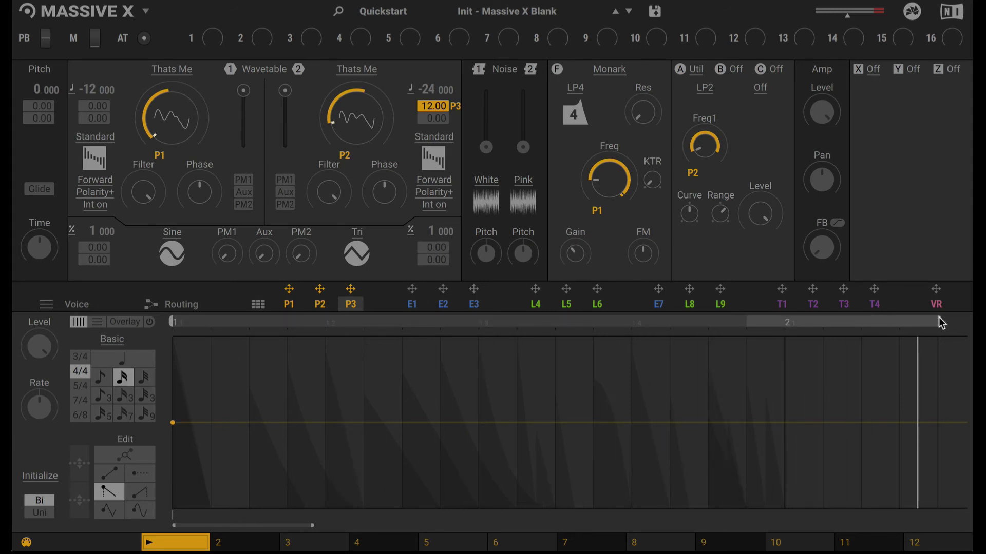
Step: Shorten the P3 loop and draw a full-level first step with the flat-step tool
drag(940, 323, 826, 324)
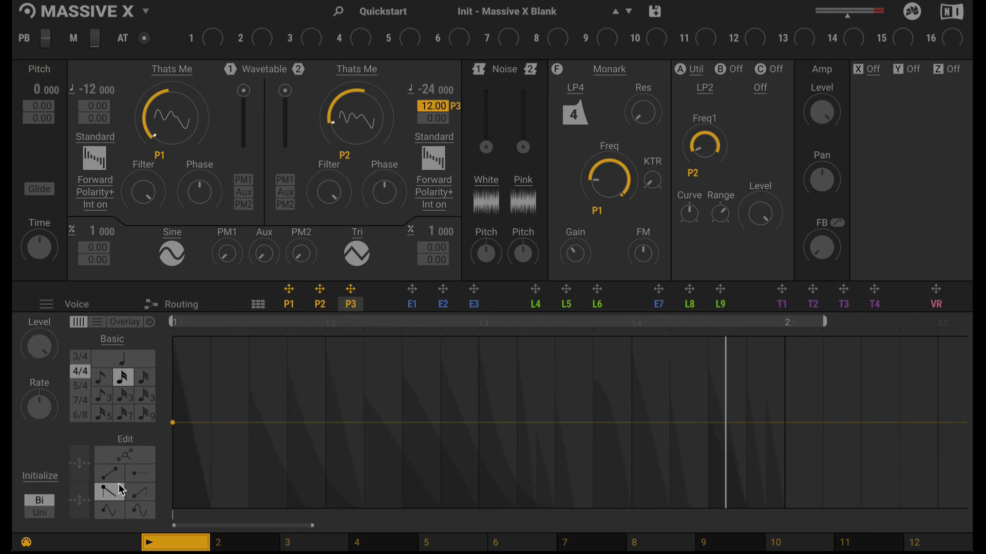
click(139, 473)
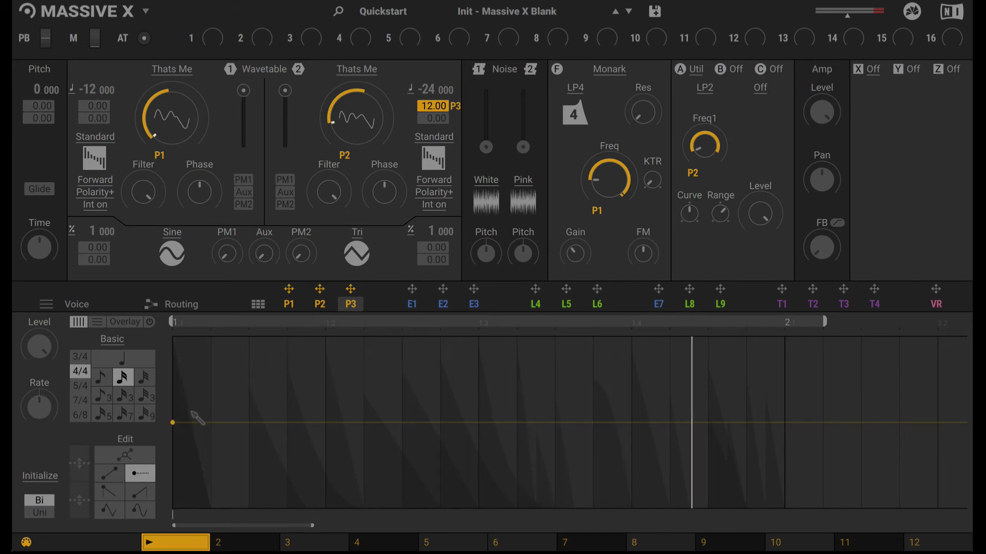
mouse_move(195, 412)
mouse_down()
mouse_move(193, 282)
mouse_move(204, 343)
mouse_up()
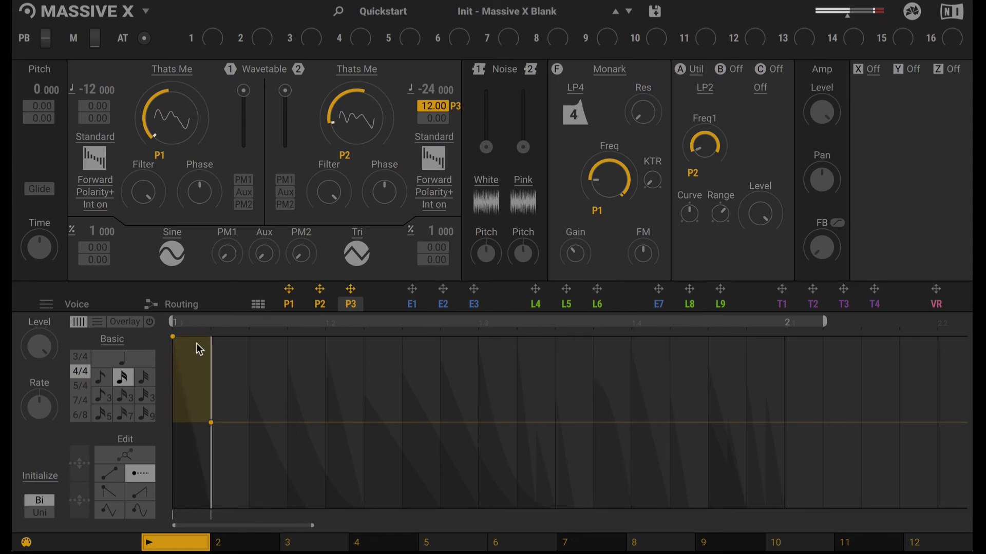
Step: Set a snapped 12-division vertical grid and draw stepped levels such as 9.0, 3.0 and -3.0
click(100, 324)
drag(111, 371, 111, 404)
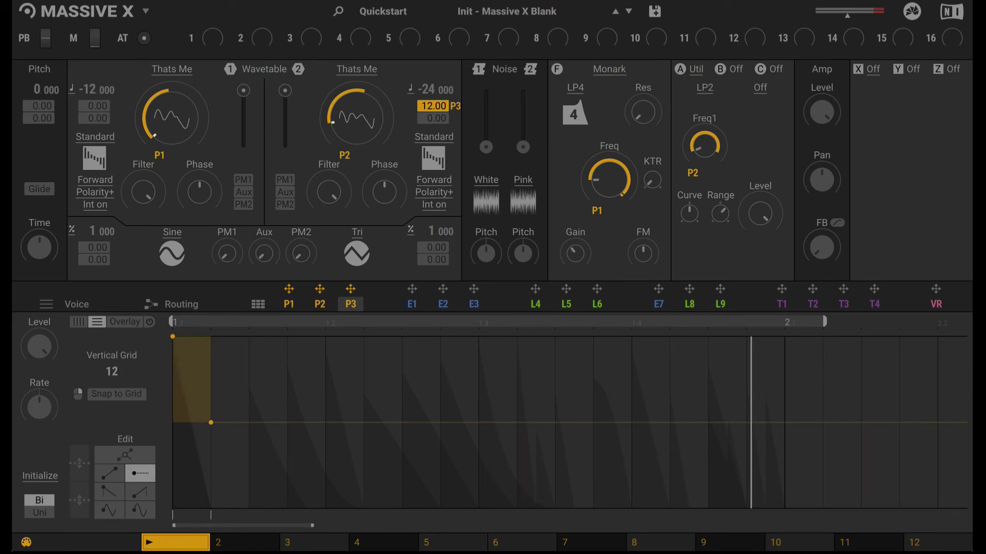
click(98, 396)
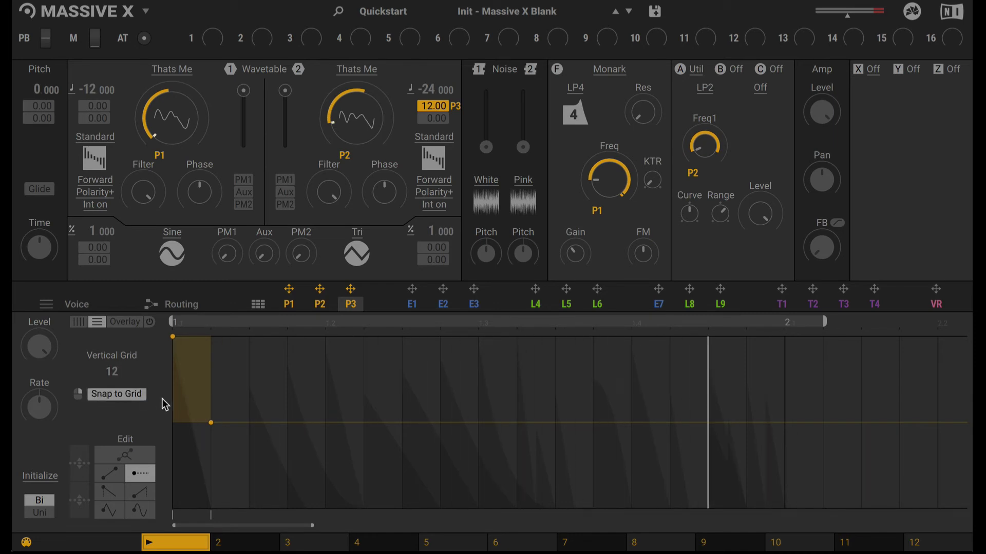
mouse_move(229, 386)
mouse_down()
mouse_move(227, 352)
mouse_move(266, 408)
mouse_move(306, 440)
mouse_up()
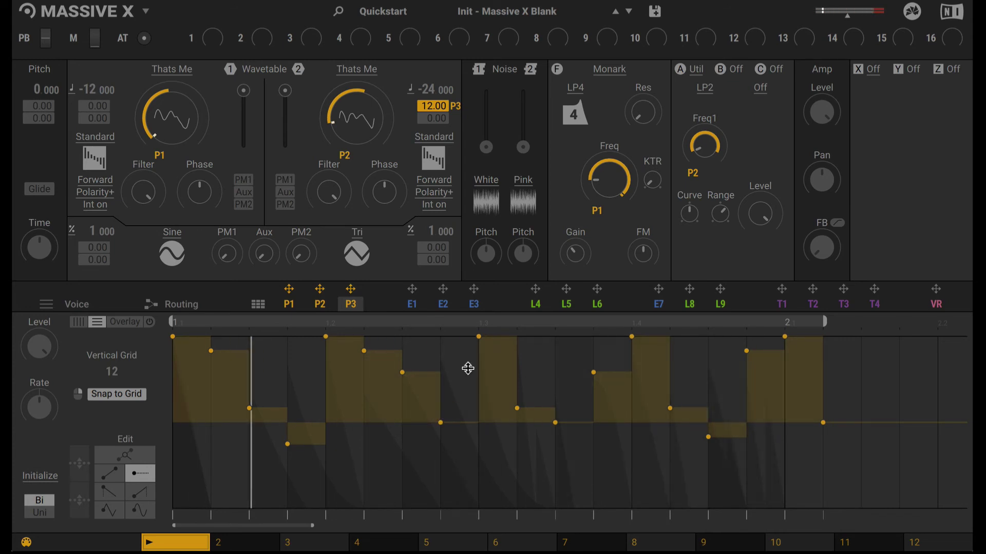
Step: In the P2 pattern, lower the final peaks, delete two points, bend one ramp concave, and raise the second-to-last peak
click(319, 304)
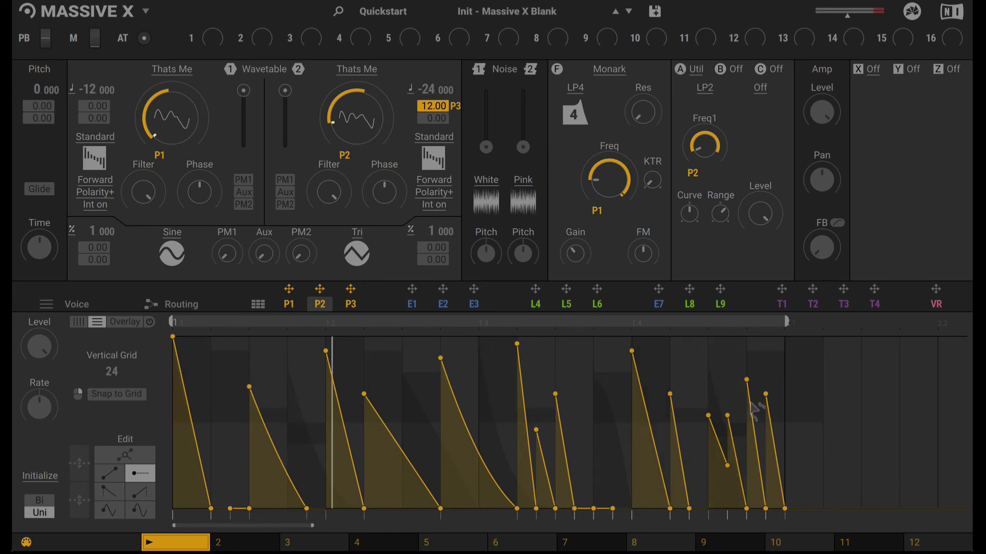
drag(766, 393, 767, 508)
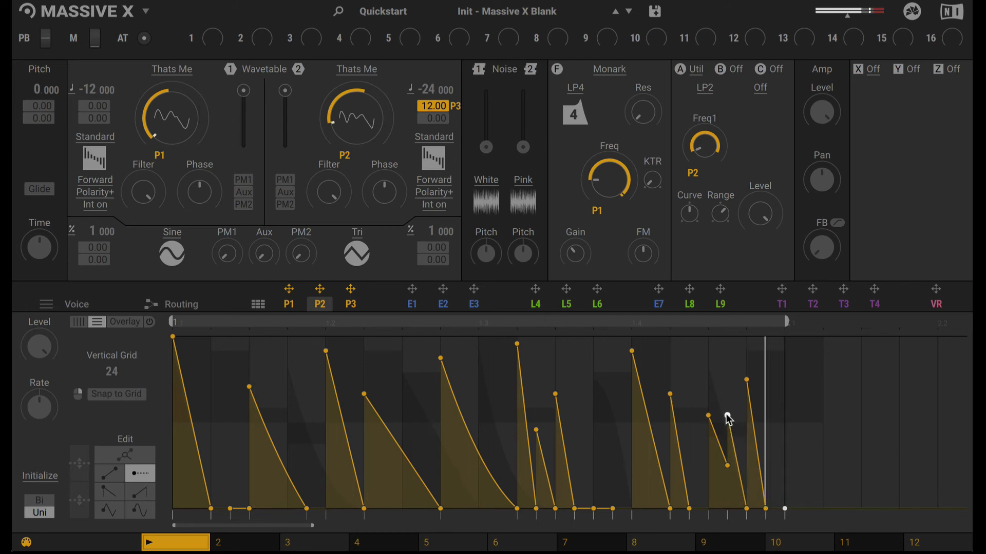
drag(728, 417, 728, 469)
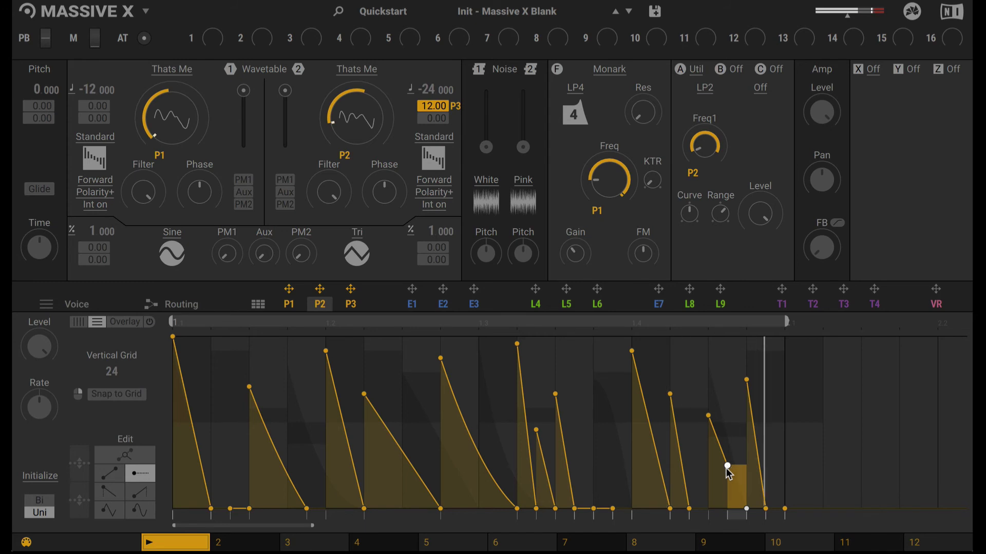
double_click(731, 519)
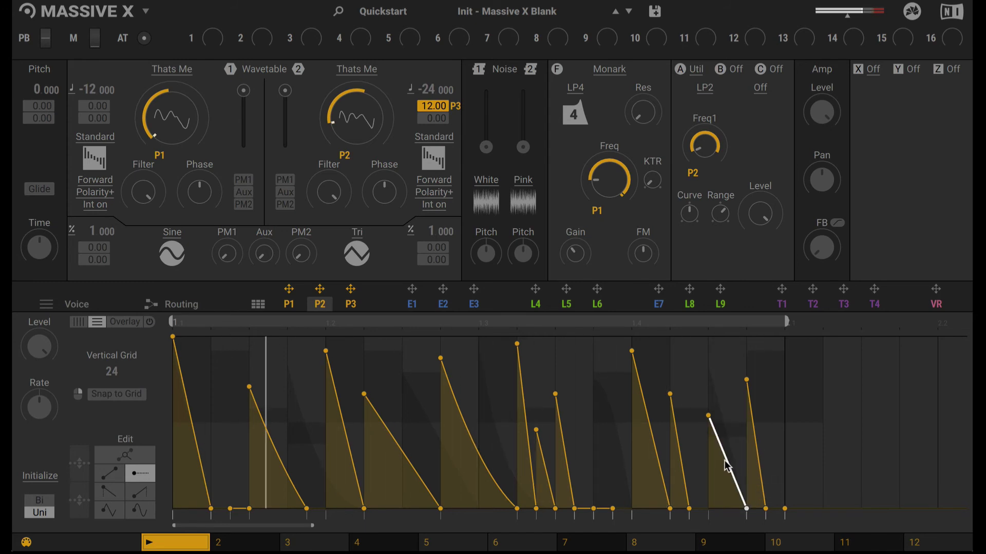
drag(727, 462, 709, 324)
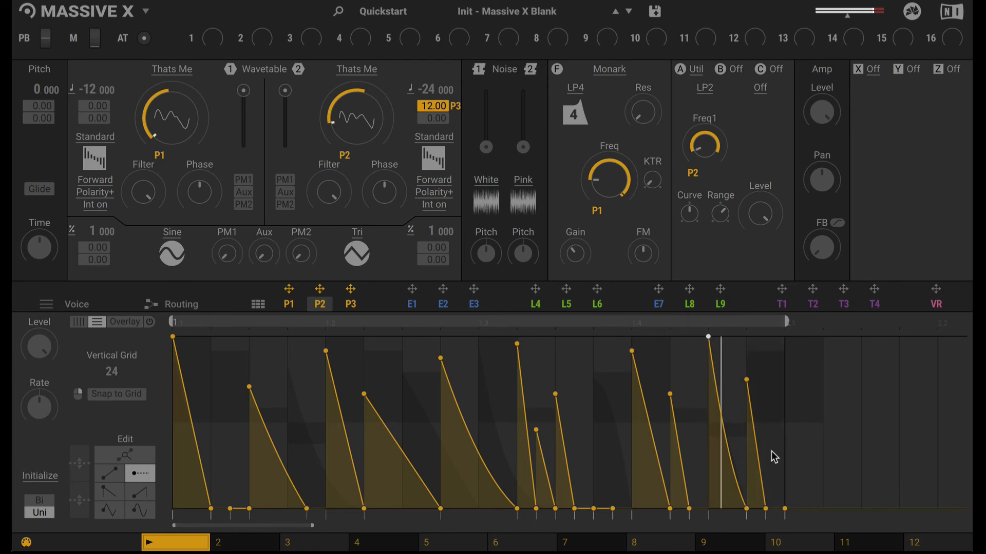
double_click(765, 508)
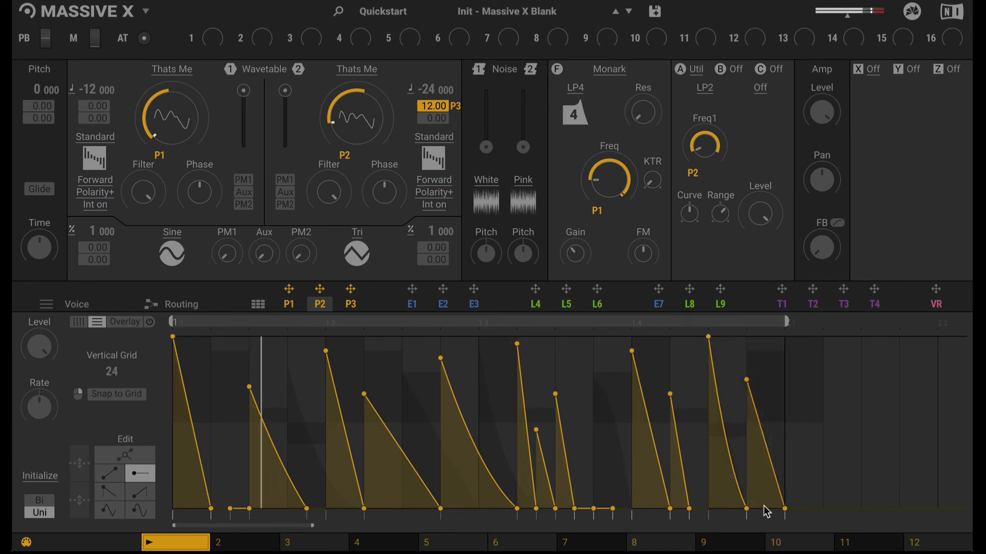
drag(747, 380, 747, 349)
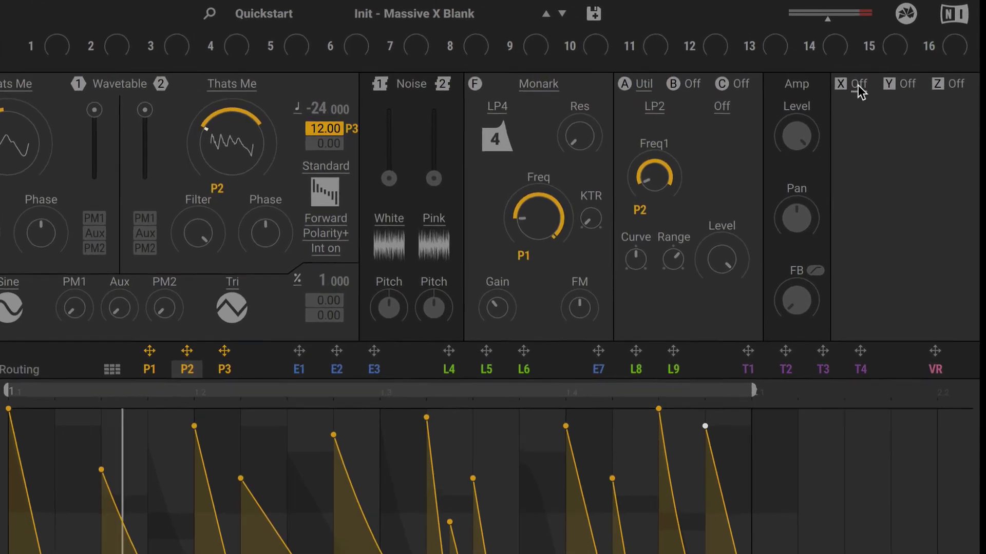
Step: Load Nonlinear Lab into slot X in Soft Clip mode, with HP Pre down and Mix slightly lowered
click(859, 87)
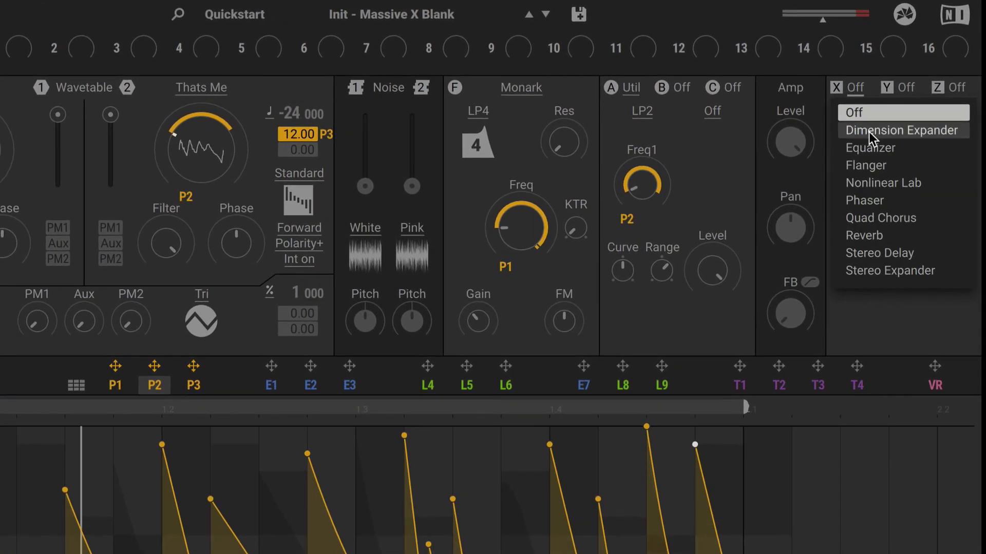
click(883, 182)
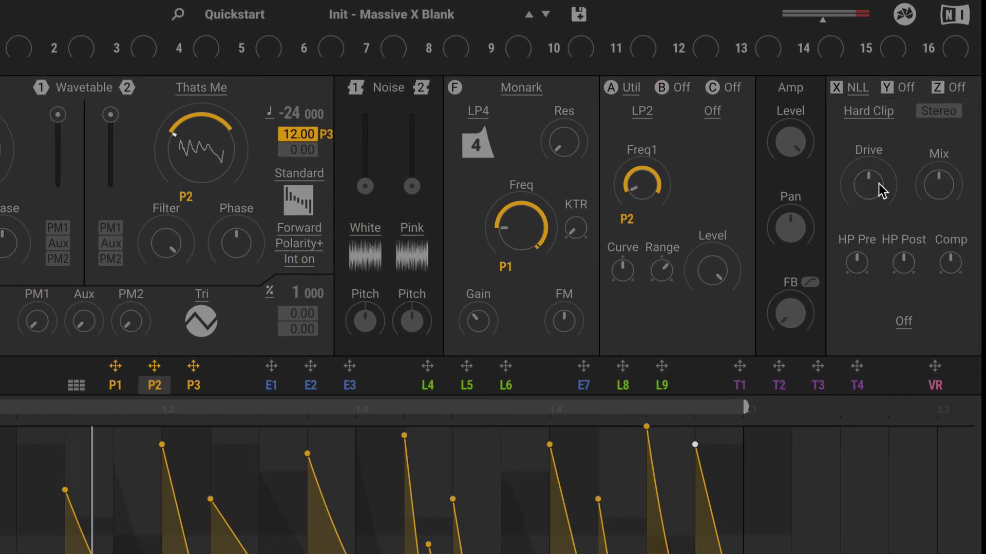
click(870, 119)
click(862, 154)
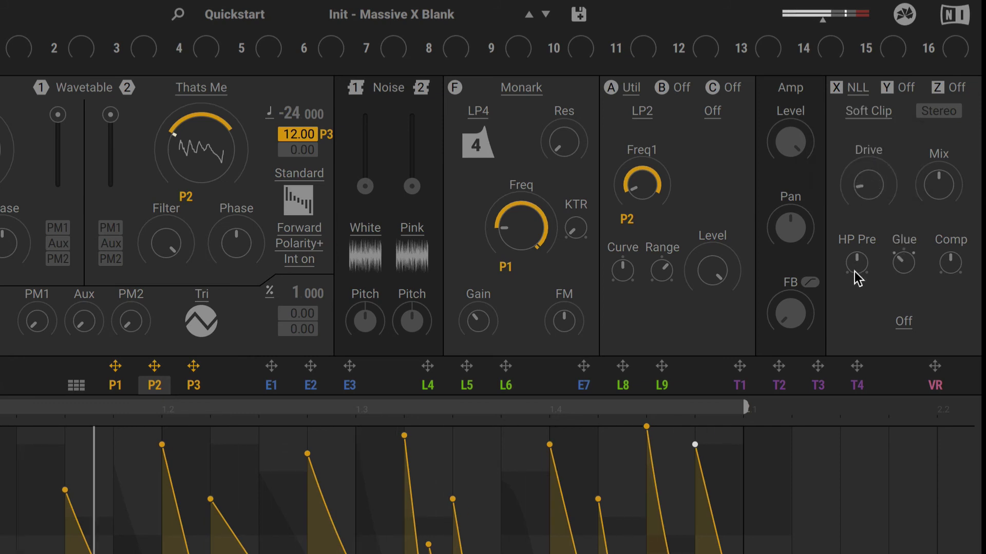
drag(856, 272, 856, 297)
drag(943, 187, 942, 195)
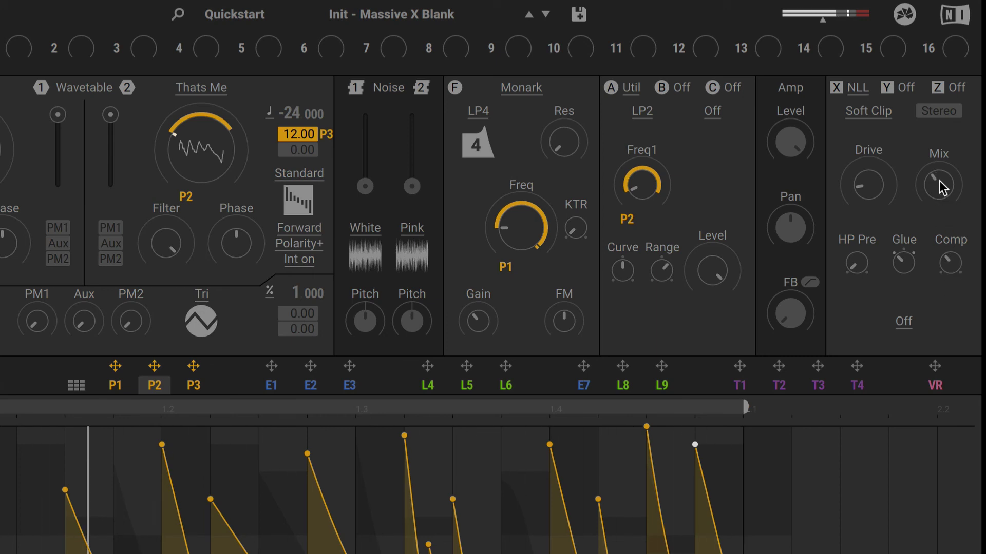
Step: Load a Stereo Delay into slot Y, synced to tempo with 1/4 left and 1/8 right
click(905, 87)
click(905, 87)
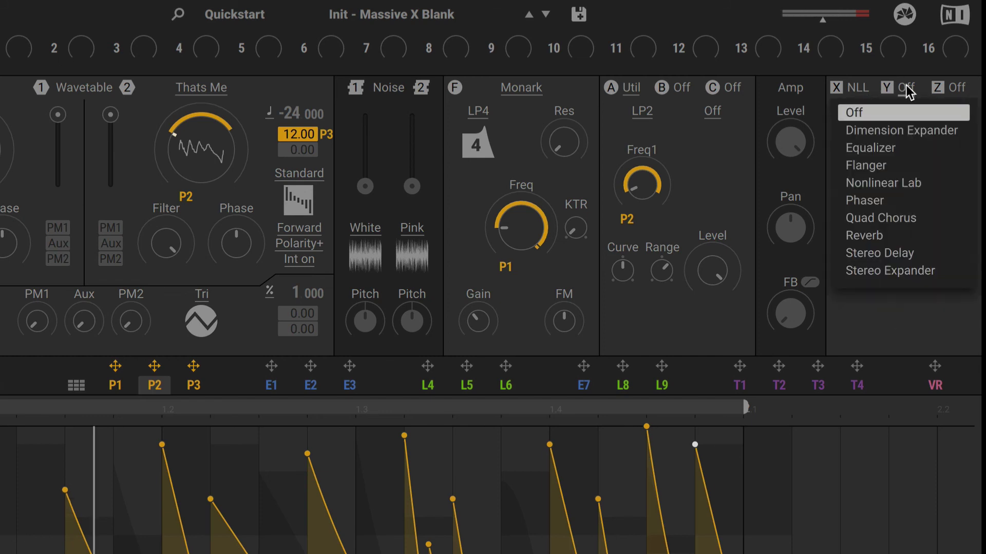
click(900, 253)
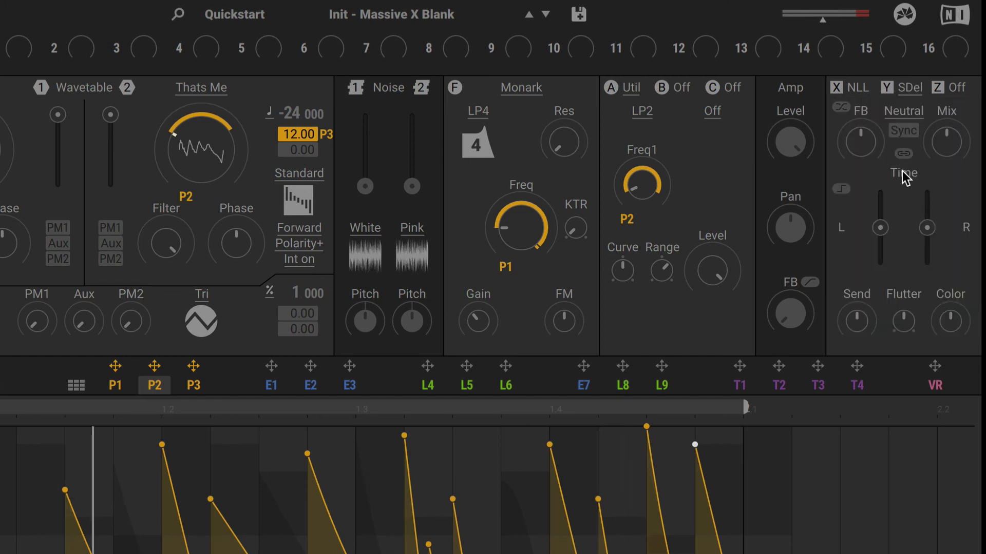
click(904, 131)
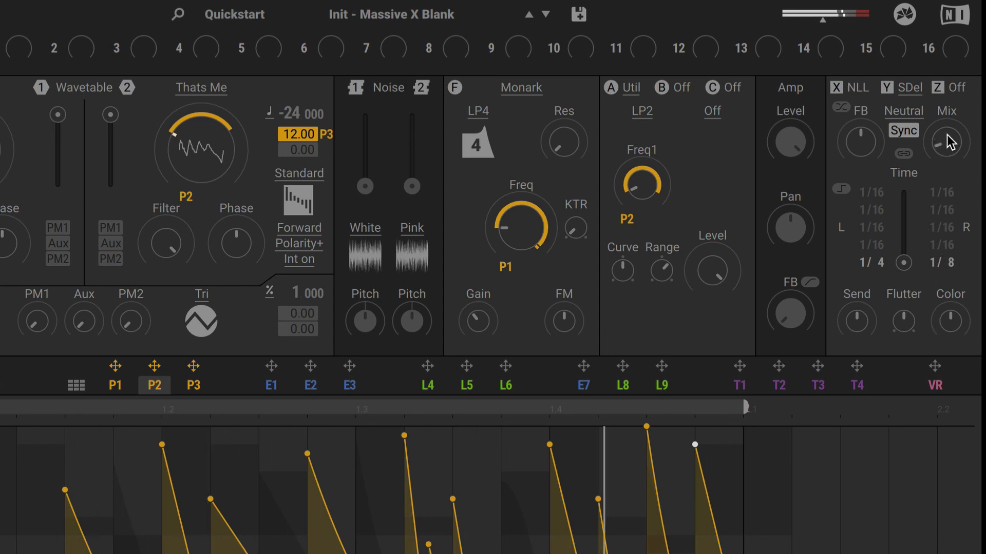
Step: Add an Equalizer to slot Z with Hi Gain nudged up, then go back to the Stereo Delay view
click(957, 89)
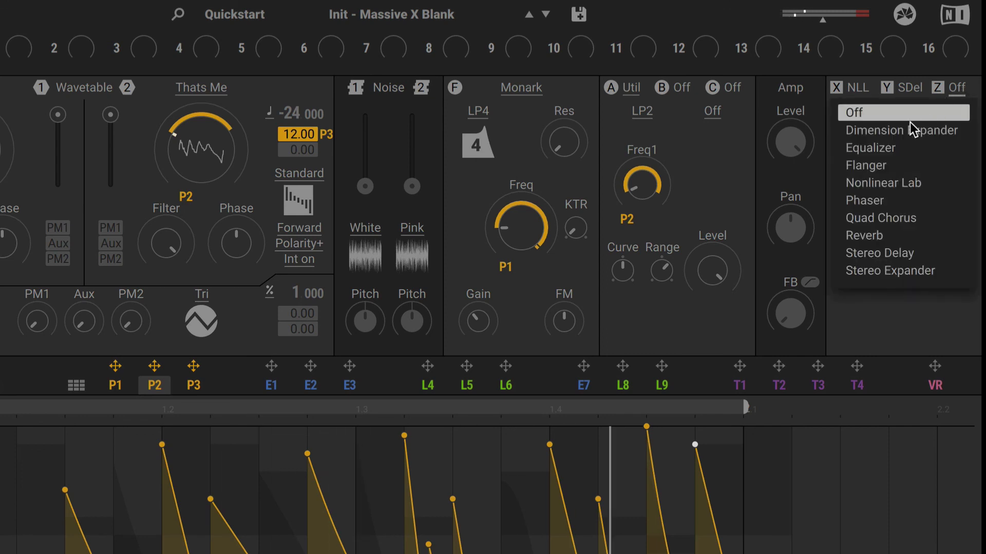
click(882, 154)
drag(906, 143, 906, 138)
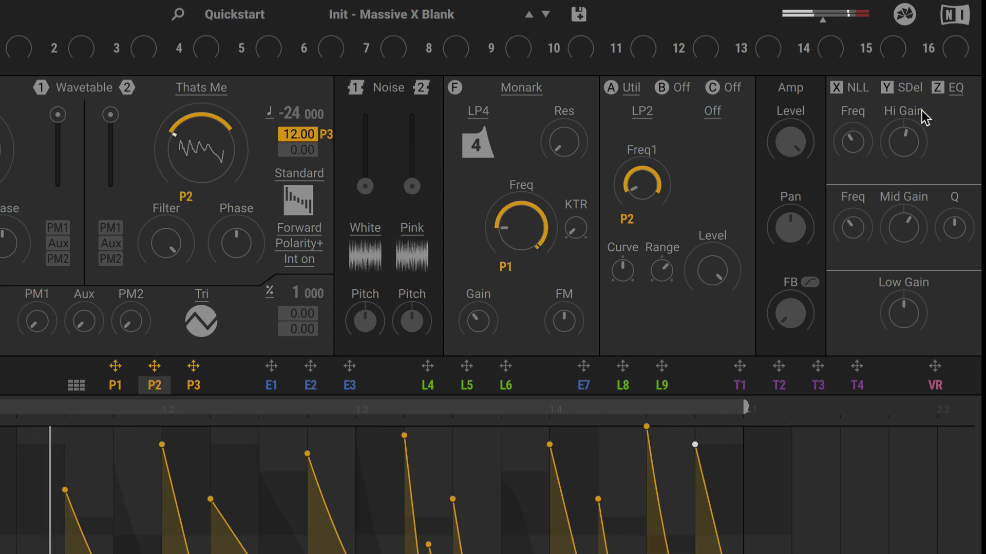
click(891, 89)
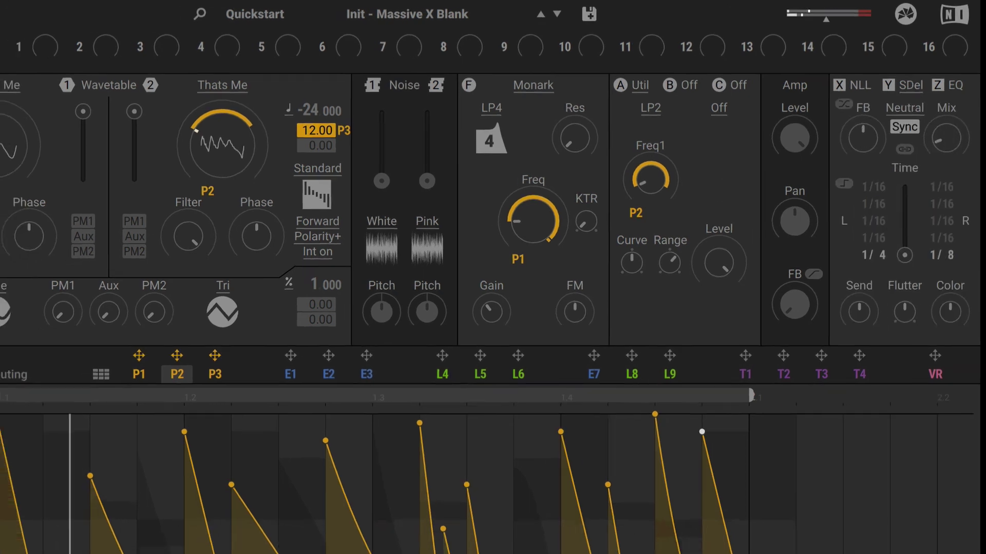